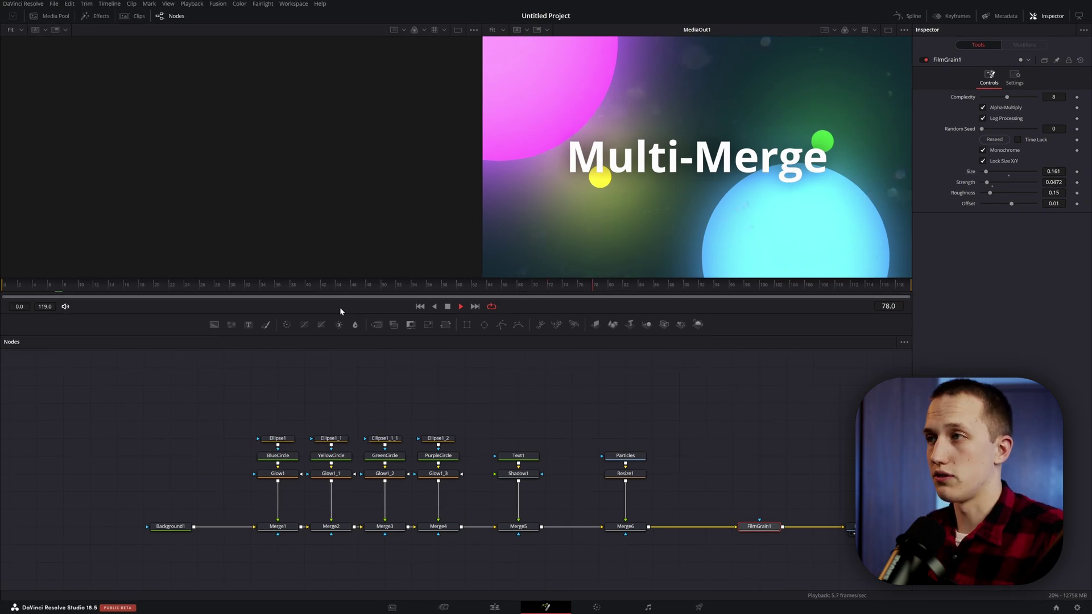
Preview Ellipse1, BlueCircle, Glow1, Merge1 and Merge2 one by one in the left viewer
{"action": "left_click", "coordinate": [277, 438]}
{"action": "key", "text": "1"}
{"action": "left_click", "coordinate": [278, 456]}
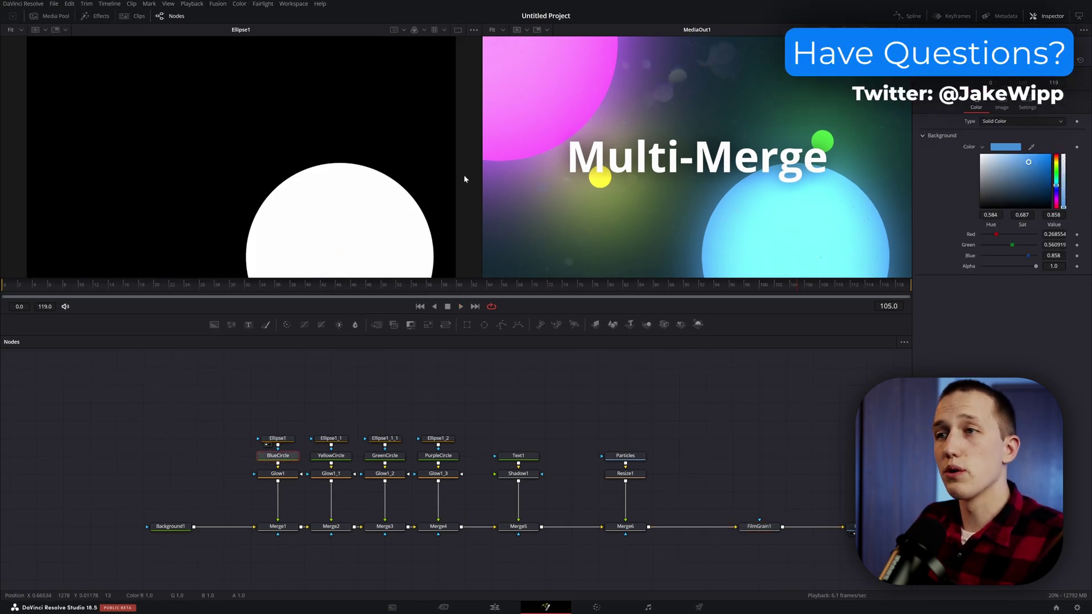
{"action": "key", "text": "1"}
{"action": "left_click", "coordinate": [278, 474]}
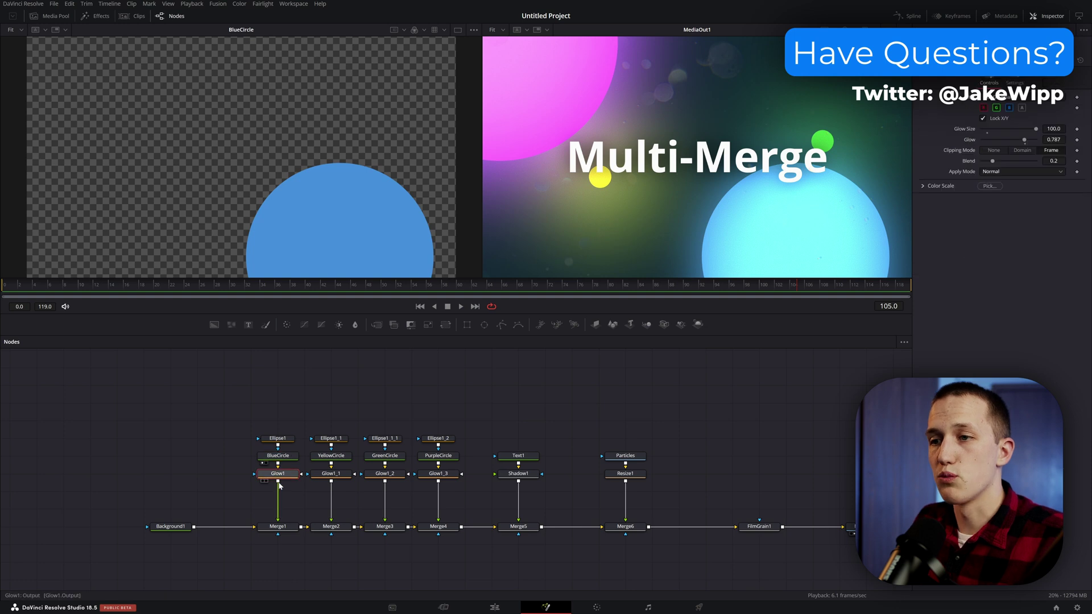
{"action": "key", "text": "1"}
{"action": "left_click", "coordinate": [277, 526]}
{"action": "key", "text": "1"}
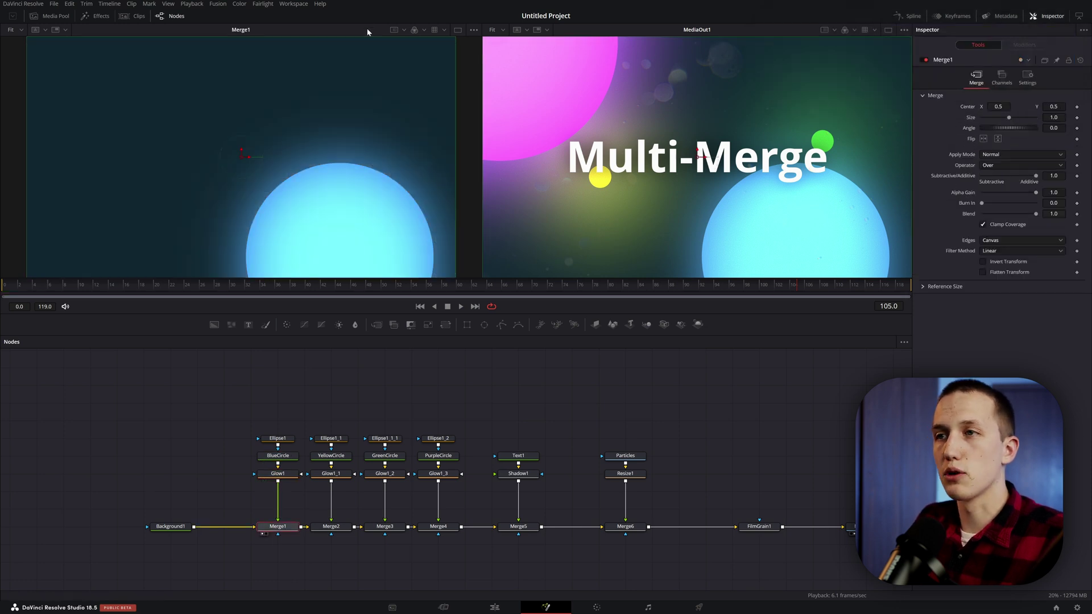
{"action": "left_click", "coordinate": [331, 527]}
{"action": "key", "text": "1"}
Preview Merge3 through Merge6, then show FilmGrain1's result in the left viewer
{"action": "left_click", "coordinate": [385, 527]}
{"action": "key", "text": "1"}
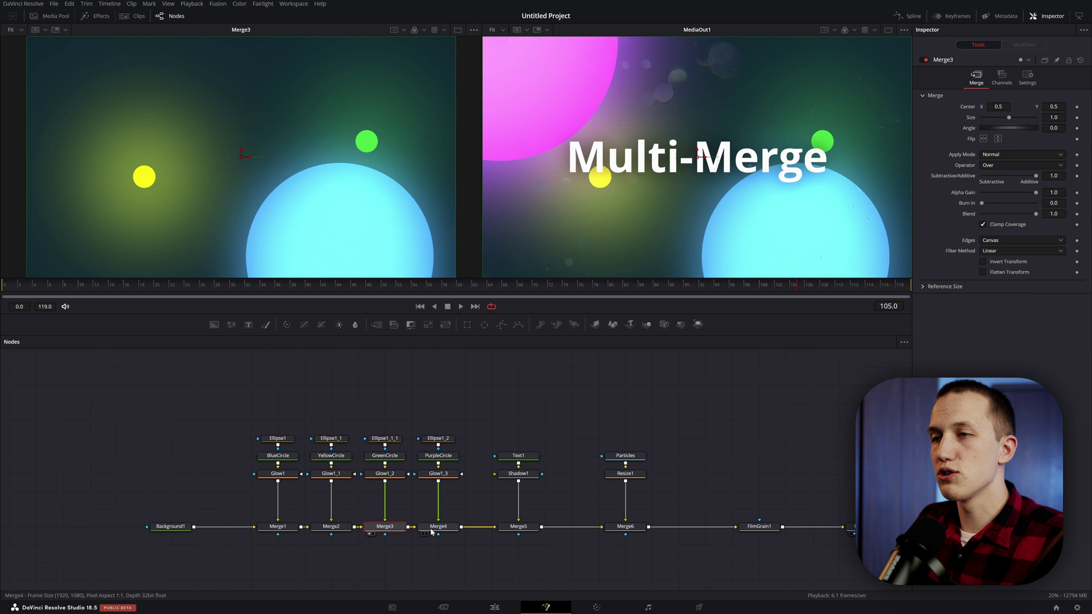
{"action": "left_click", "coordinate": [438, 527]}
{"action": "key", "text": "1"}
{"action": "left_click", "coordinate": [516, 529]}
{"action": "key", "text": "1"}
{"action": "left_click", "coordinate": [624, 527]}
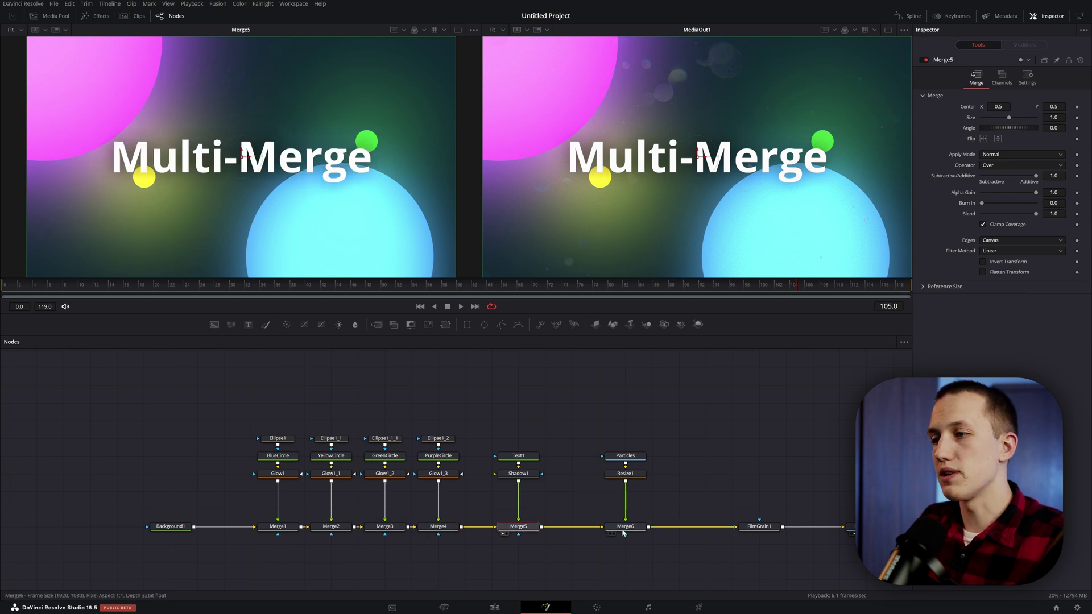
{"action": "key", "text": "1"}
{"action": "left_click_drag", "start_coordinate": [759, 527], "coordinate": [159, 96]}
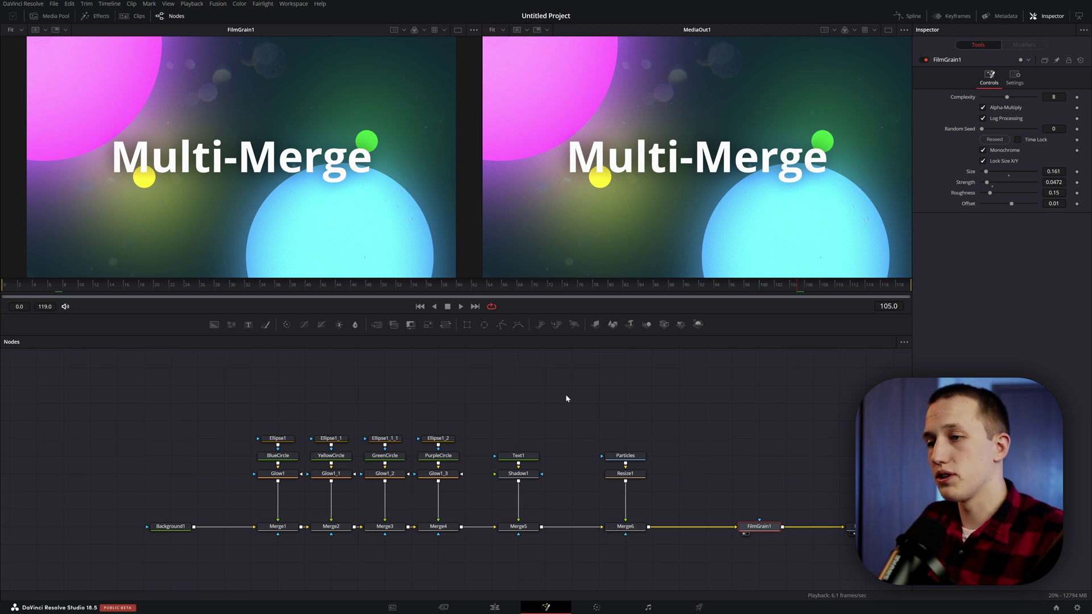
Move the text merge ahead of the circles, then the yellow and green circle merges before the text
{"action": "left_click", "coordinate": [449, 528]}
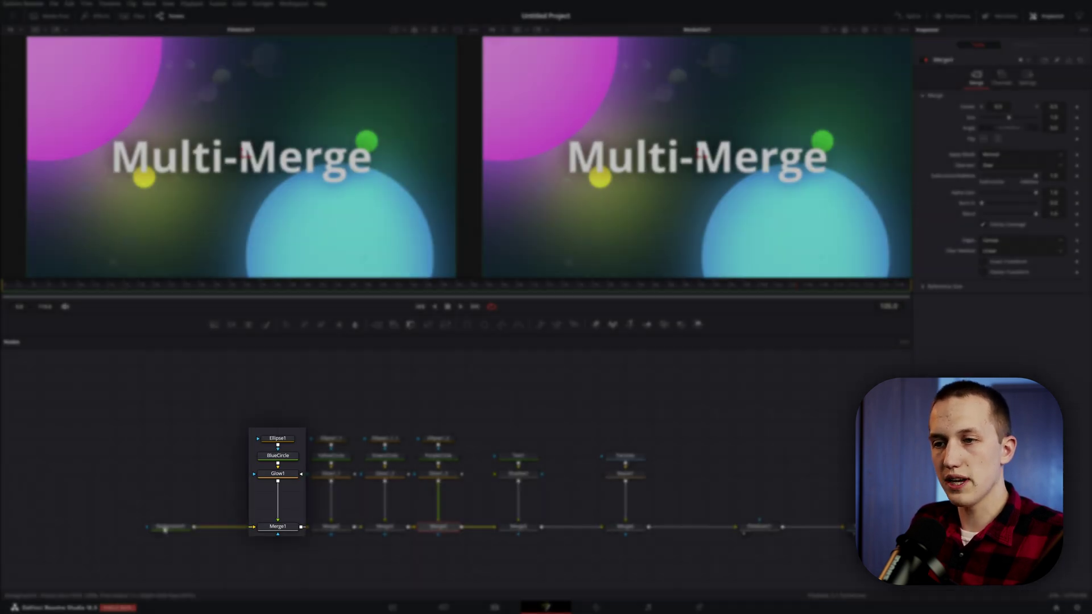
{"action": "left_click_drag", "start_coordinate": [490, 450], "coordinate": [201, 517]}
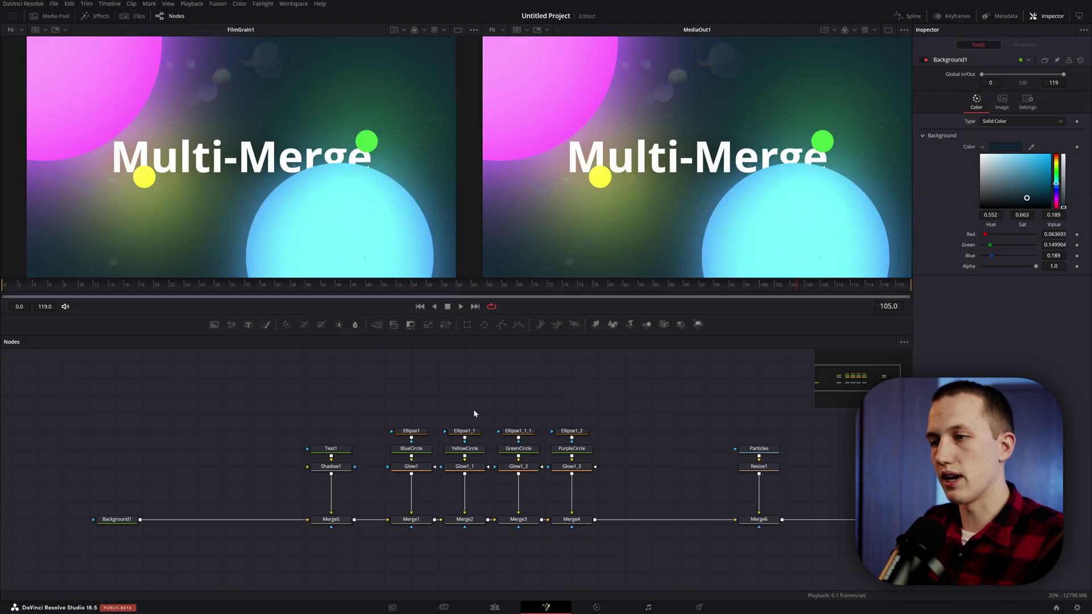
{"action": "left_click_drag", "start_coordinate": [474, 408], "coordinate": [542, 534]}
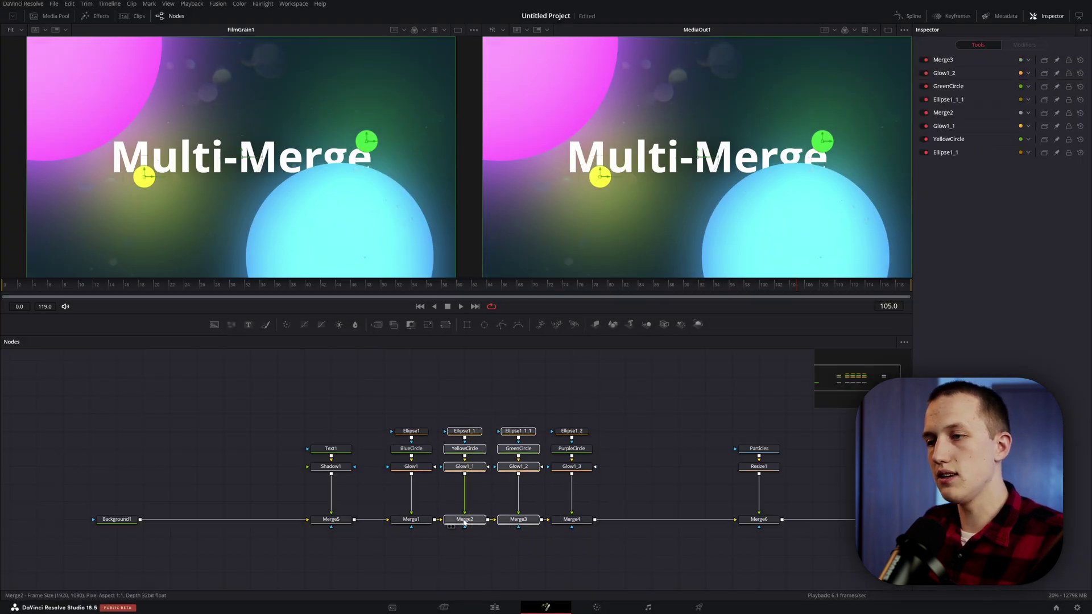
{"action": "left_click_drag", "start_coordinate": [469, 521], "coordinate": [202, 502]}
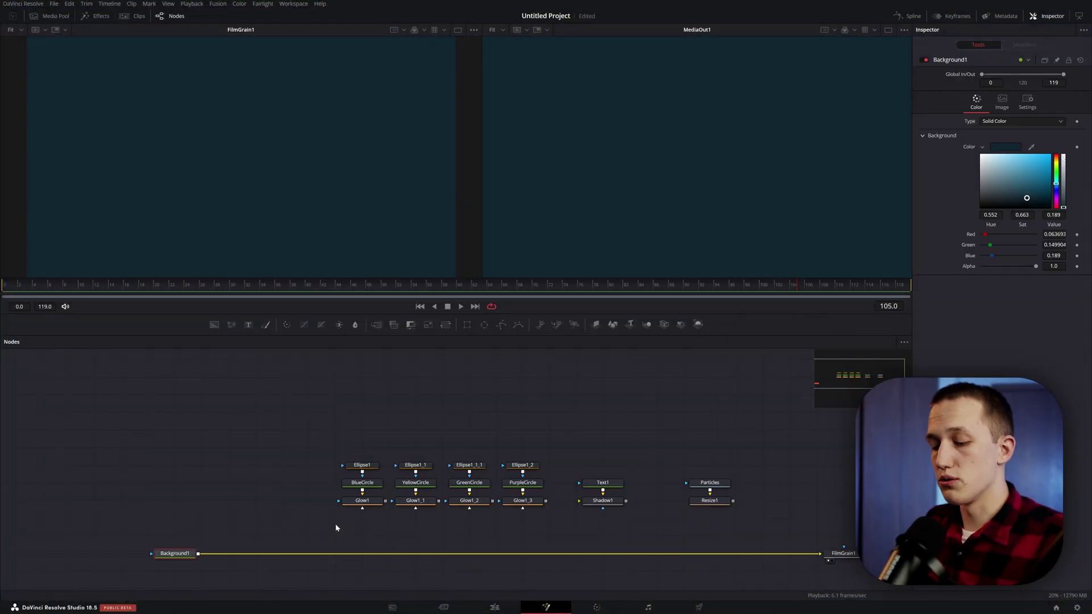
Add a MultiMerge node via tool search and insert it between Background1 and FilmGrain1
{"action": "key", "text": "shift+space"}
{"action": "type", "text": "mult"}
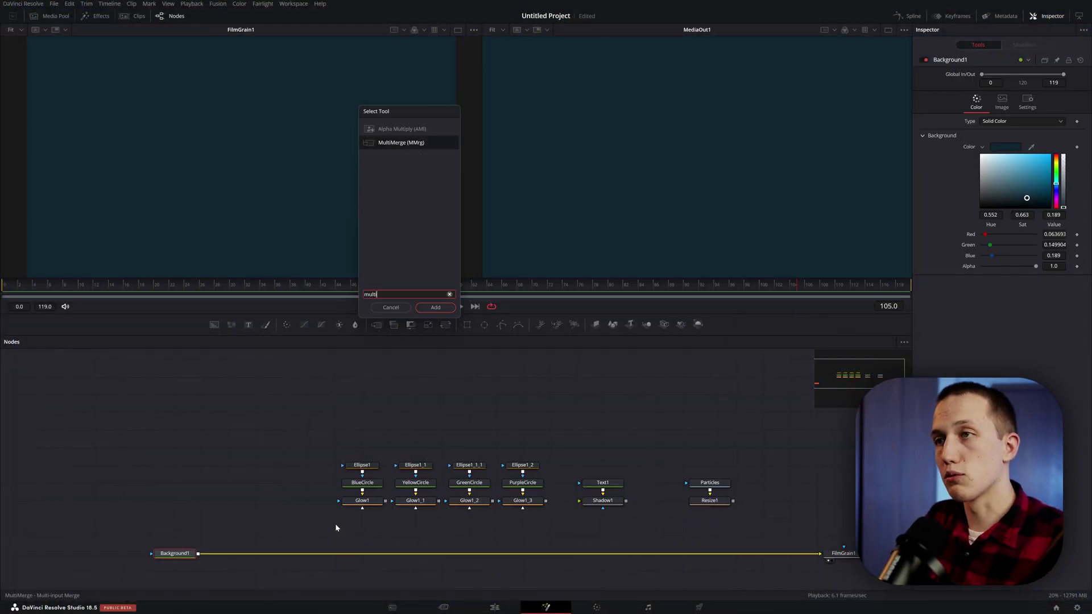
{"action": "type", "text": "i"}
{"action": "key", "text": "Return"}
{"action": "left_click", "coordinate": [449, 559]}
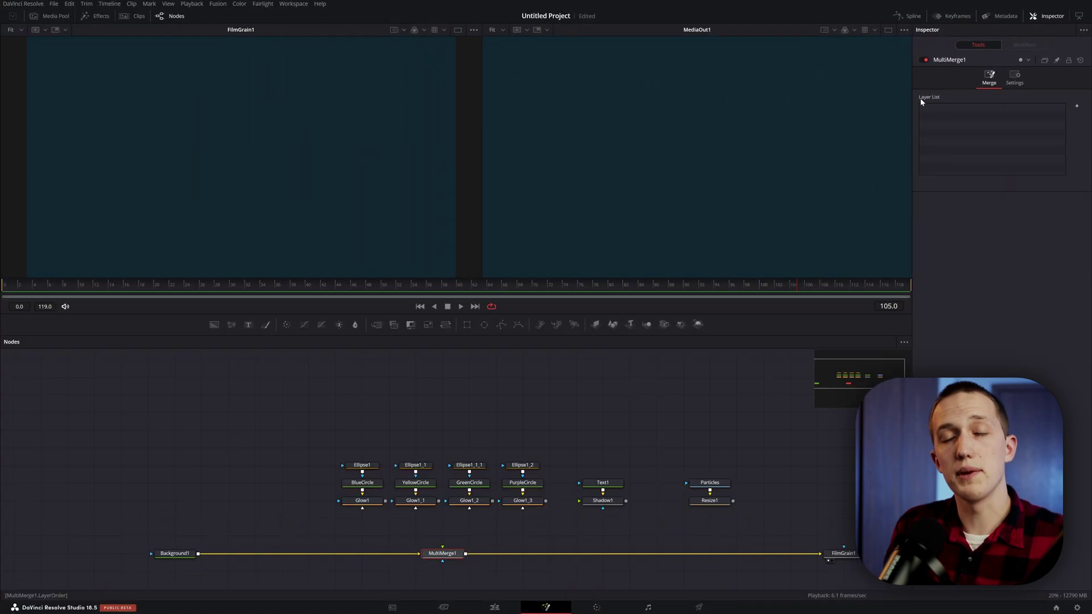
Connect Glow1's output into MultiMerge1 as its first layer
{"action": "scroll", "coordinate": [442, 554], "scroll_direction": "up", "scroll_amount": 3}
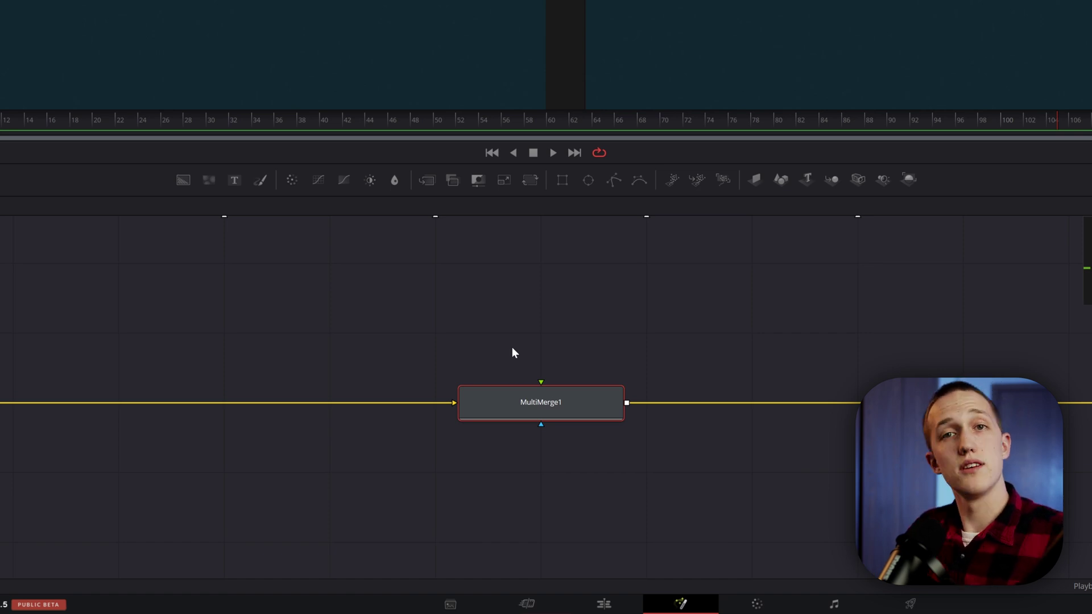
{"action": "scroll", "coordinate": [512, 347], "scroll_direction": "up", "scroll_amount": 3}
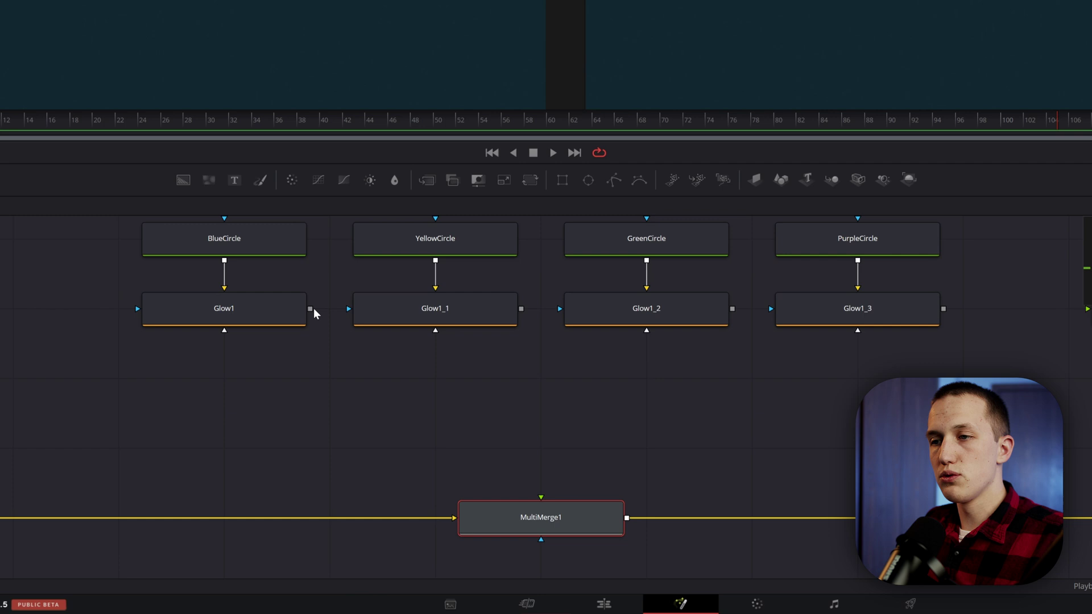
{"action": "left_click_drag", "start_coordinate": [312, 309], "coordinate": [541, 496]}
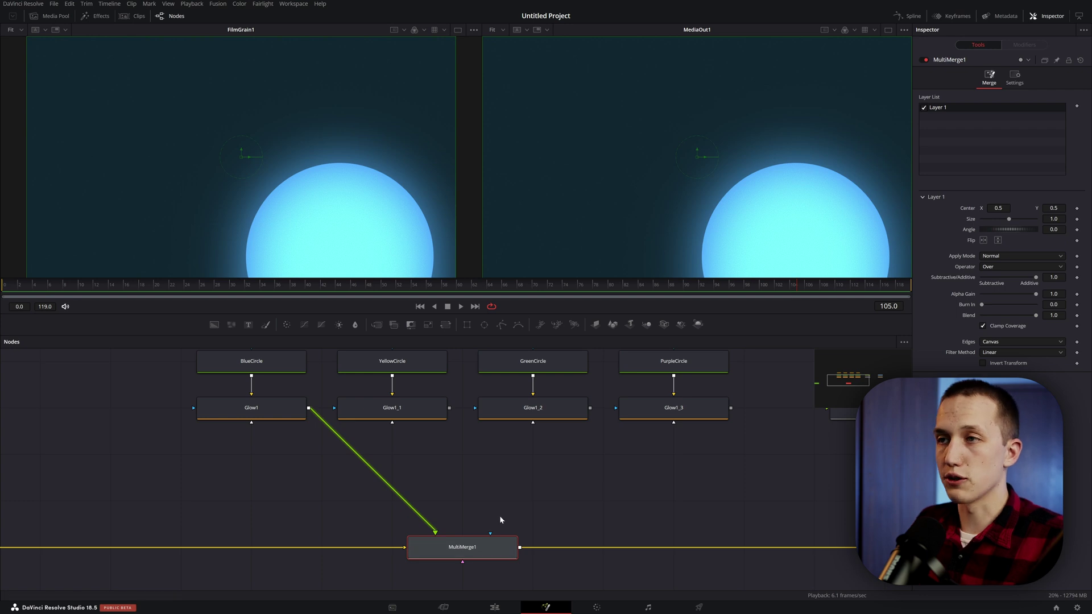
Connect the yellow, green and purple circle glows, Shadow1 and Resize1 into MultiMerge1
{"action": "left_click_drag", "start_coordinate": [450, 408], "coordinate": [489, 535]}
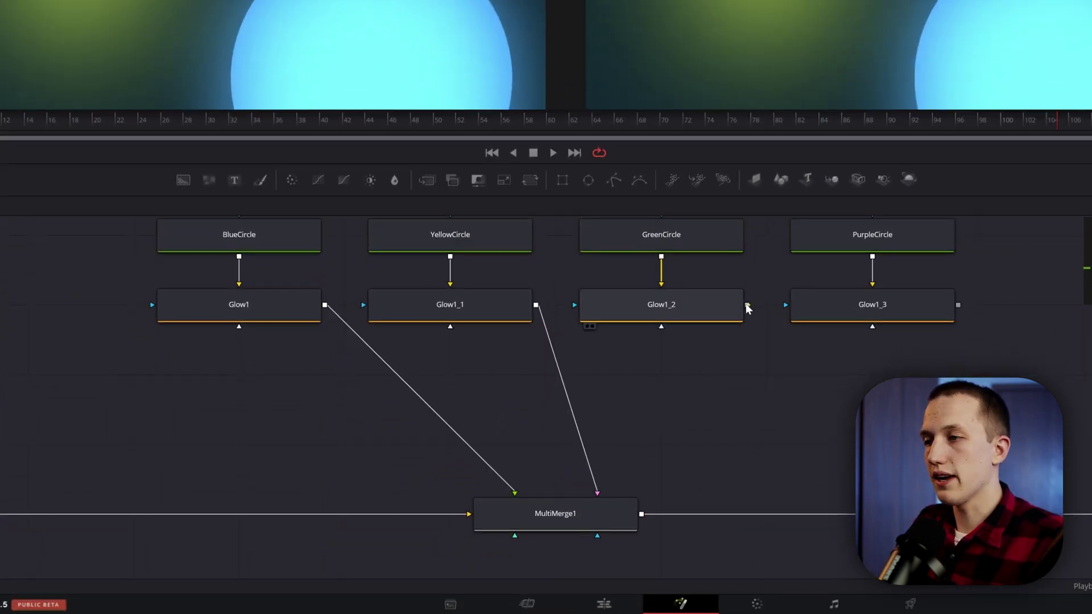
{"action": "left_click_drag", "start_coordinate": [748, 308], "coordinate": [598, 509]}
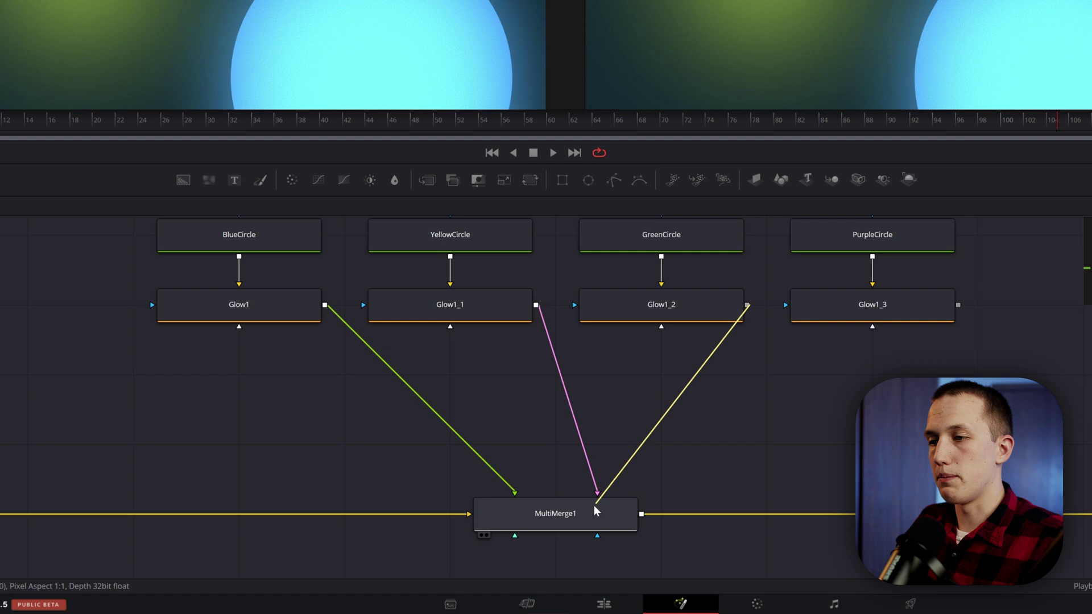
{"action": "left_click_drag", "start_coordinate": [958, 305], "coordinate": [599, 535]}
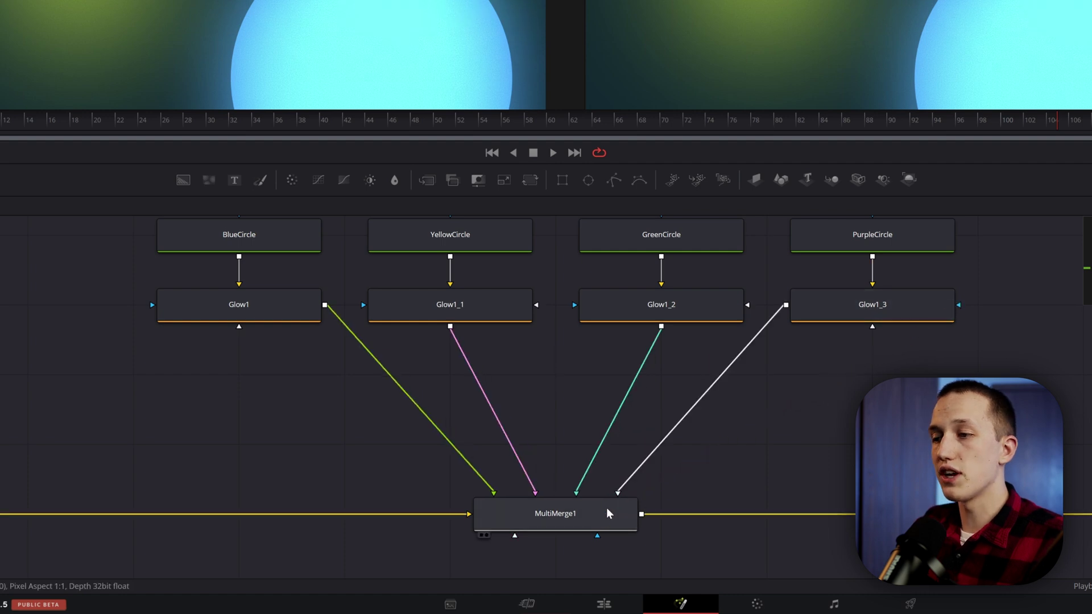
{"action": "scroll", "coordinate": [736, 456], "scroll_direction": "down", "scroll_amount": 4}
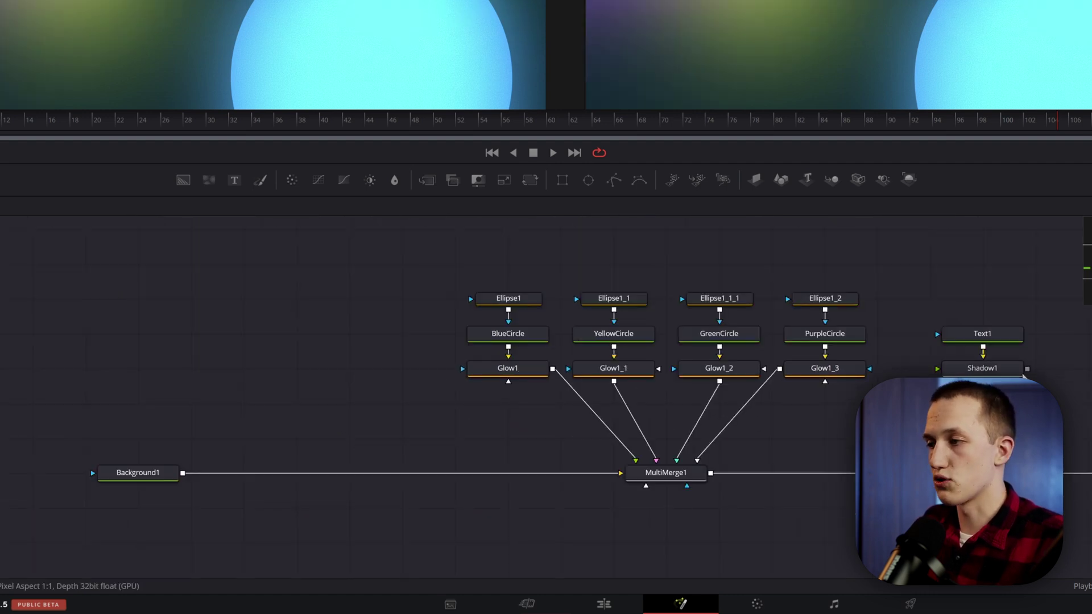
{"action": "left_click_drag", "start_coordinate": [1028, 369], "coordinate": [699, 462]}
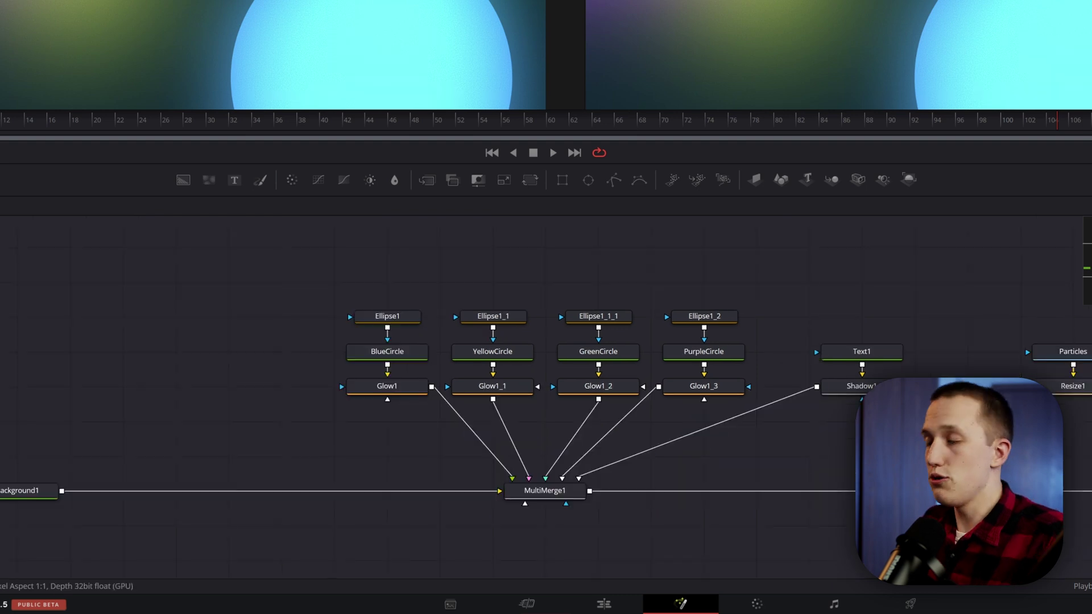
{"action": "left_click_drag", "start_coordinate": [1029, 387], "coordinate": [545, 490]}
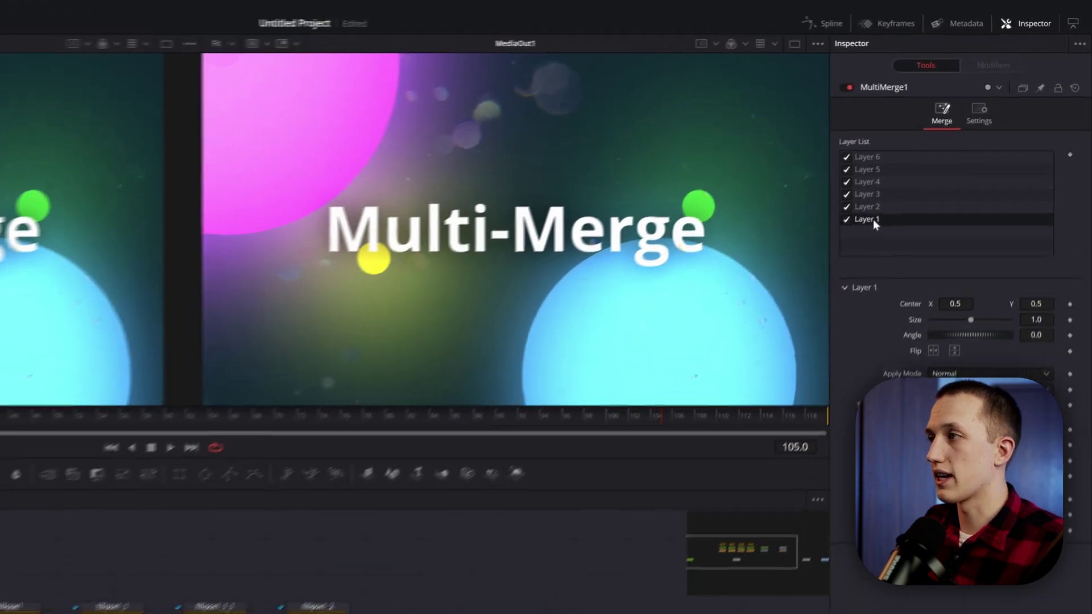
Move Layer 1 up the Layer List to sit just below Layer 6
{"action": "left_click_drag", "start_coordinate": [945, 149], "coordinate": [956, 106]}
{"action": "left_click_drag", "start_coordinate": [888, 159], "coordinate": [872, 160]}
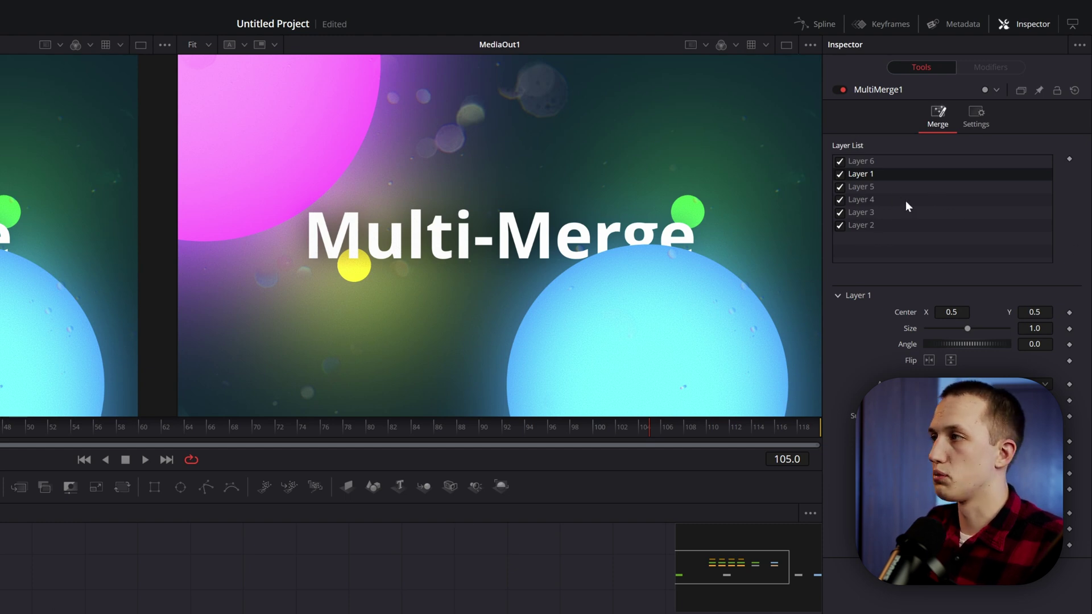
Rename Layer 1 to 'Blue Circle' and Layer 4 to 'Pink Circle'
{"action": "double_click", "coordinate": [869, 172]}
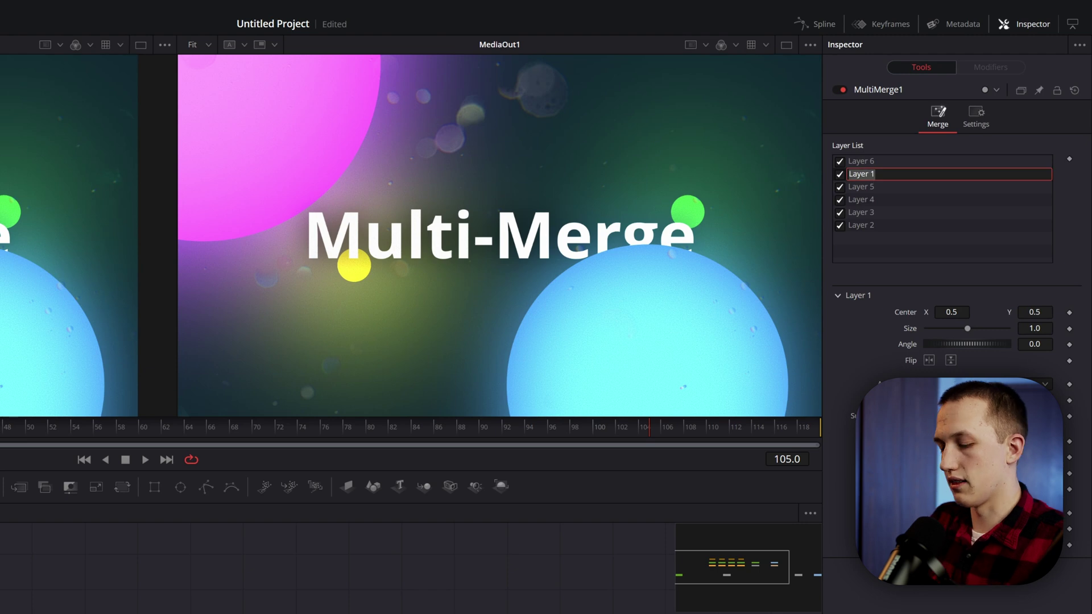
{"action": "type", "text": "Blue Circ"}
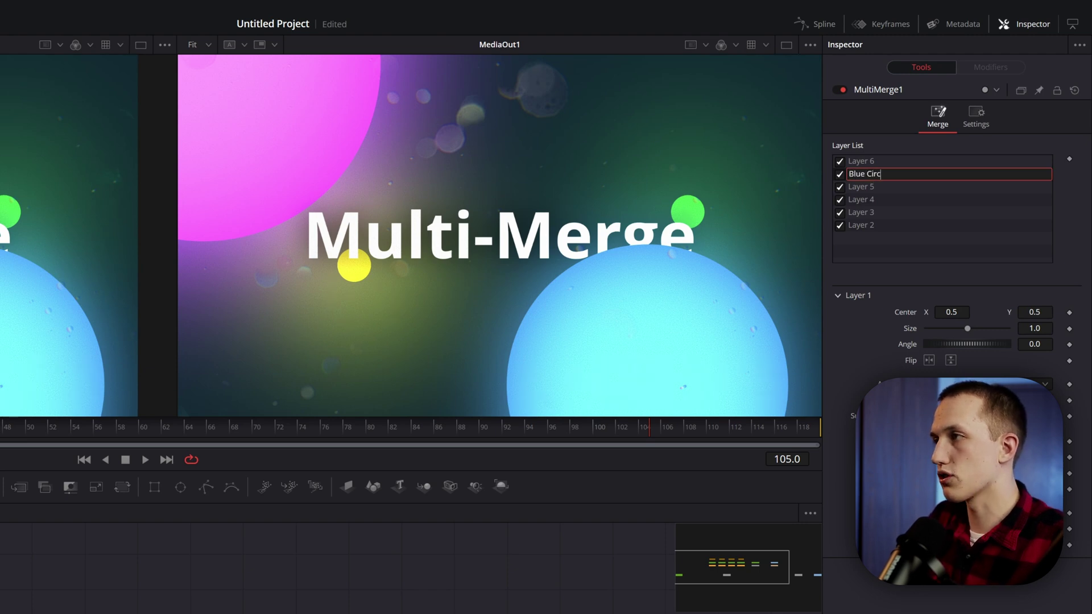
{"action": "type", "text": "le"}
{"action": "double_click", "coordinate": [880, 226]}
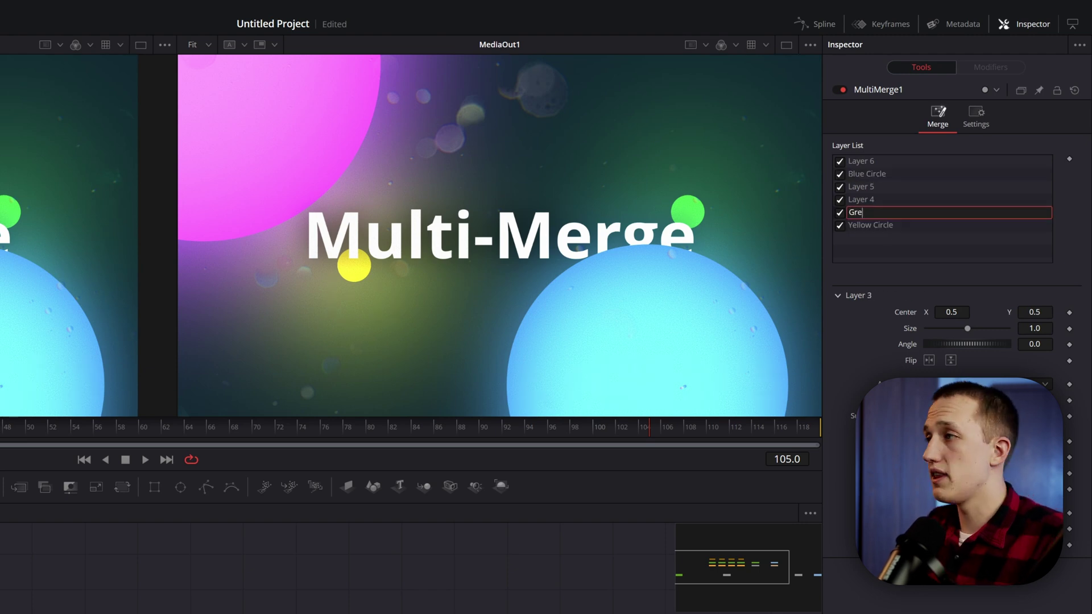
{"action": "left_click", "coordinate": [886, 200]}
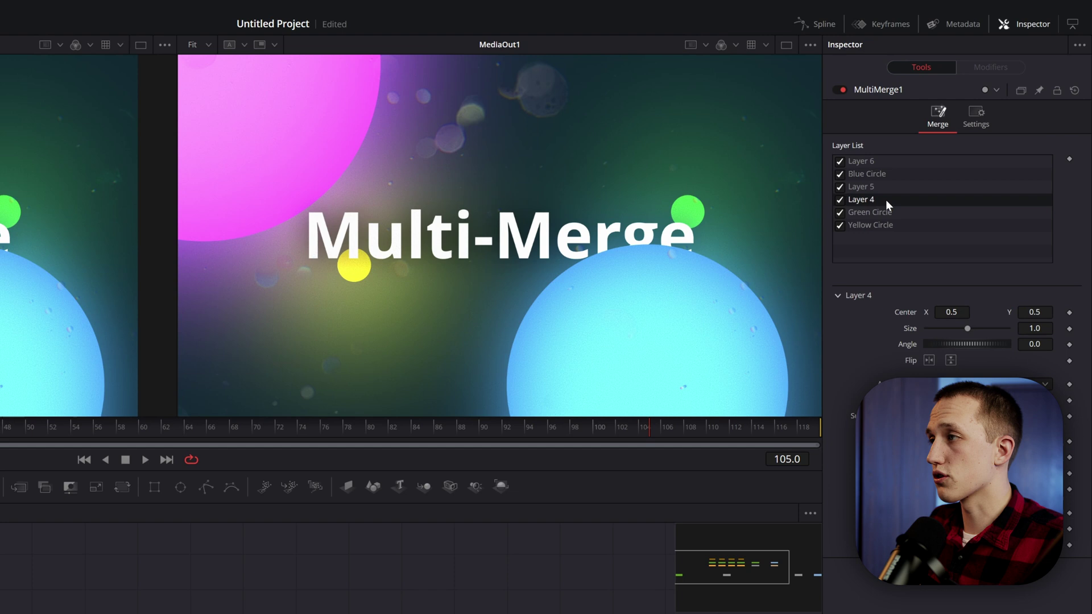
{"action": "double_click", "coordinate": [872, 200]}
{"action": "type", "text": "Pink Circle"}
{"action": "key", "text": "Return"}
Rename the fifth and sixth layers 'Text' and 'Particles', then save the project
{"action": "double_click", "coordinate": [856, 187]}
{"action": "type", "text": "Text"}
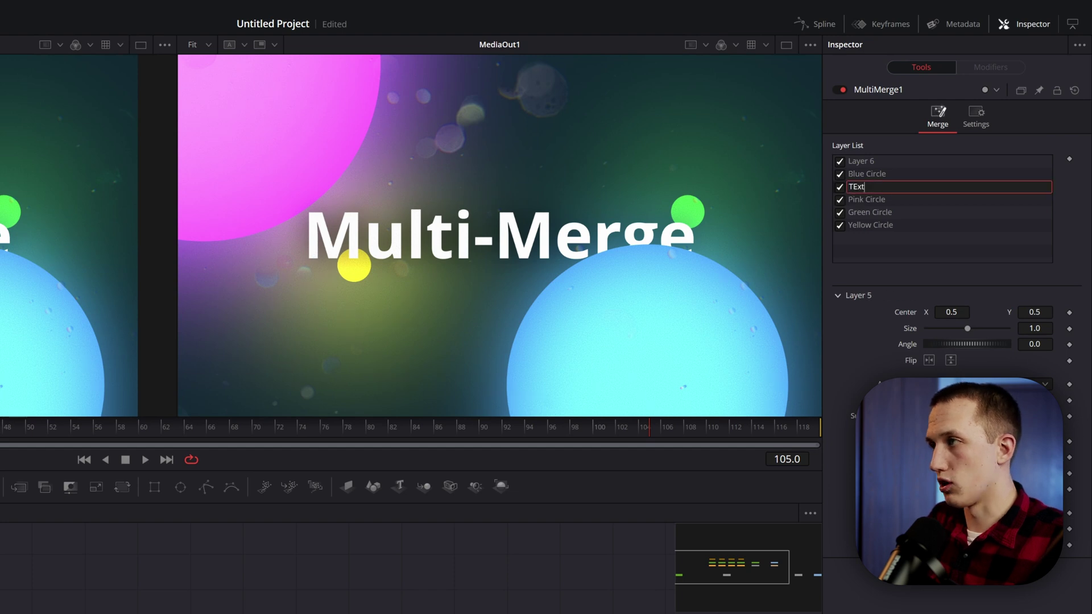
{"action": "double_click", "coordinate": [861, 161]}
{"action": "type", "text": "Pa"}
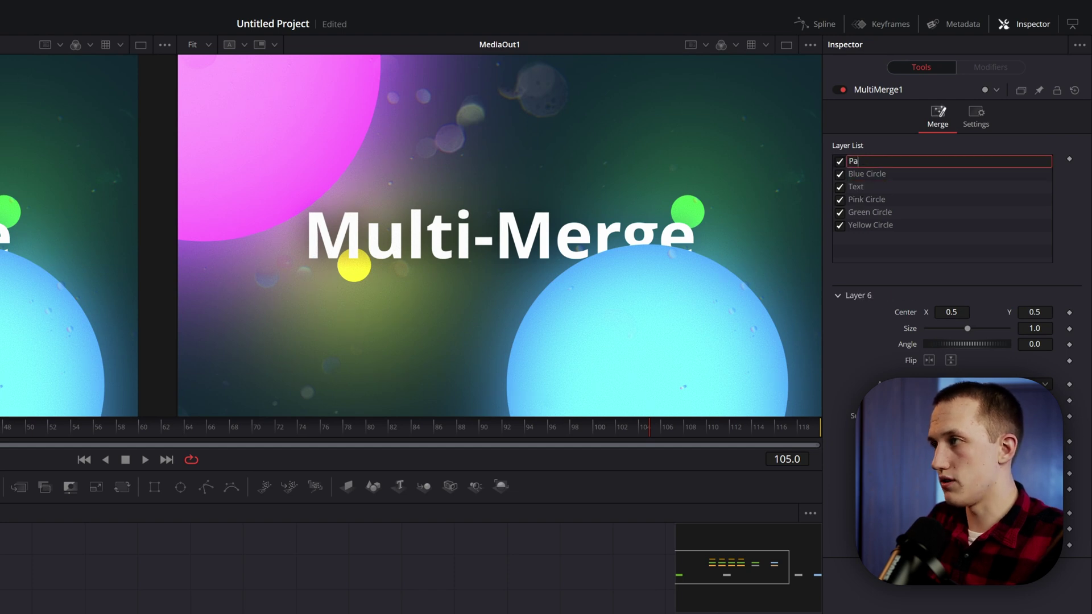
{"action": "type", "text": "rticles"}
{"action": "key", "text": "Return"}
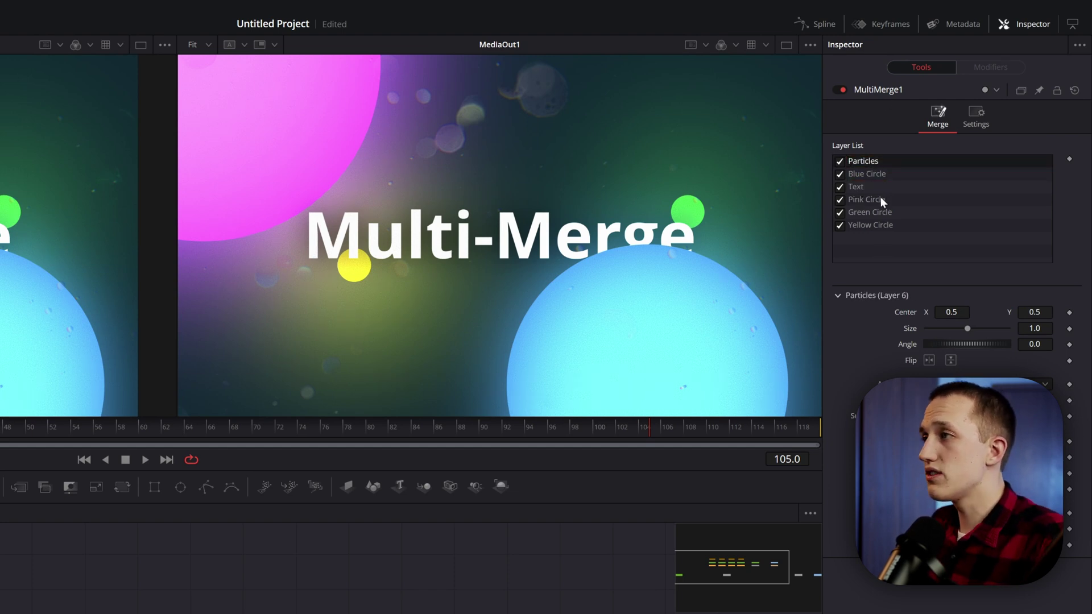
{"action": "key", "text": "ctrl+s"}
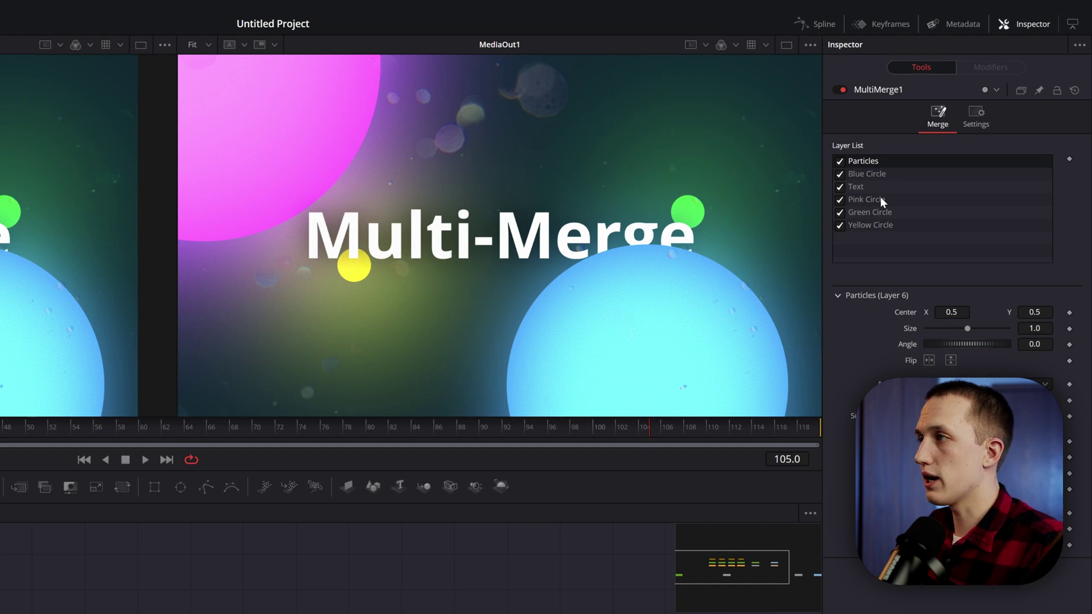
Move Yellow Circle and Pink Circle above Text in the layer order, then box-select the upper nodes
{"action": "left_click_drag", "start_coordinate": [872, 225], "coordinate": [865, 178]}
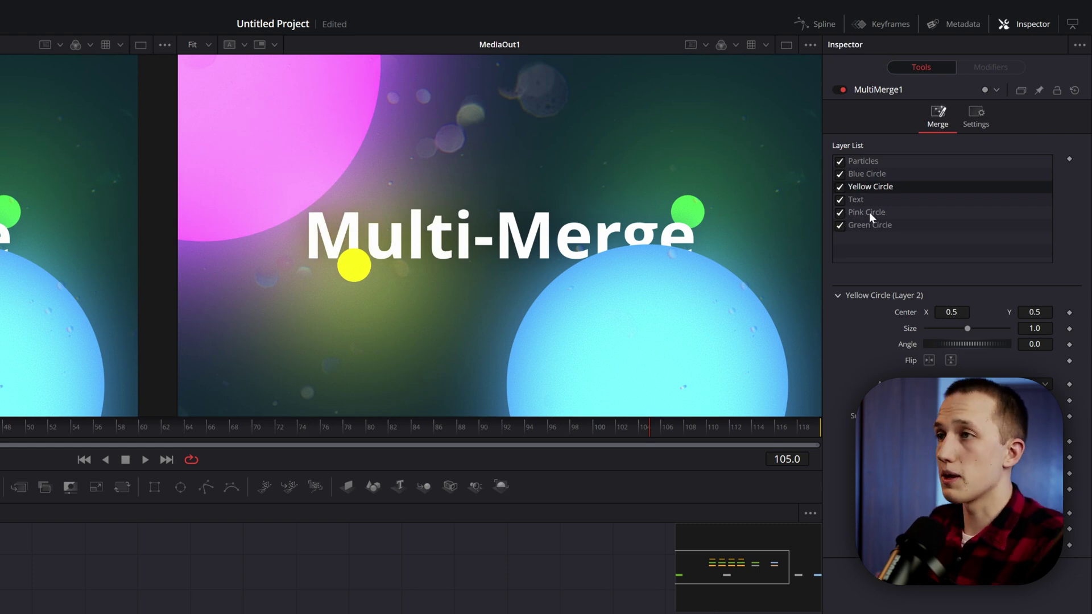
{"action": "left_click_drag", "start_coordinate": [869, 213], "coordinate": [869, 194]}
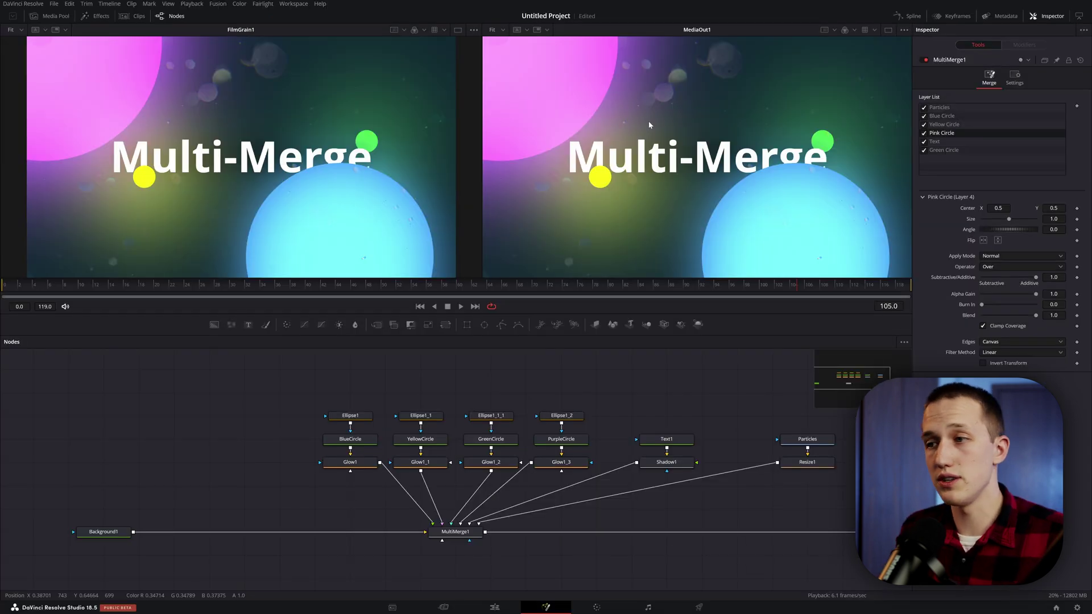
{"action": "left_click_drag", "start_coordinate": [245, 398], "coordinate": [856, 513]}
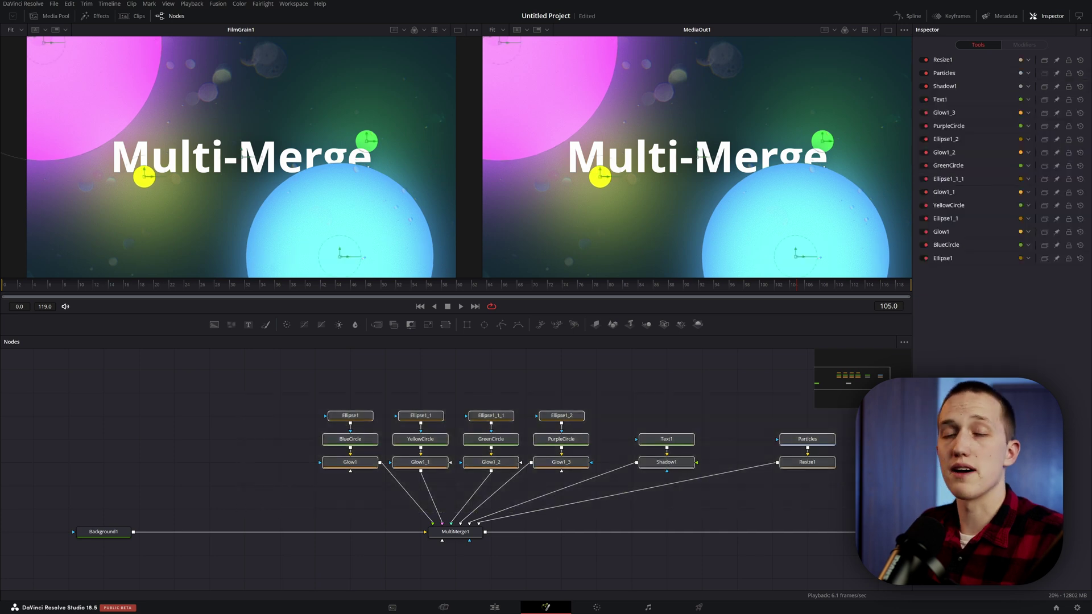
Set the Text layer's Size in MultiMerge1 to 1.51
{"action": "left_click", "coordinate": [455, 532]}
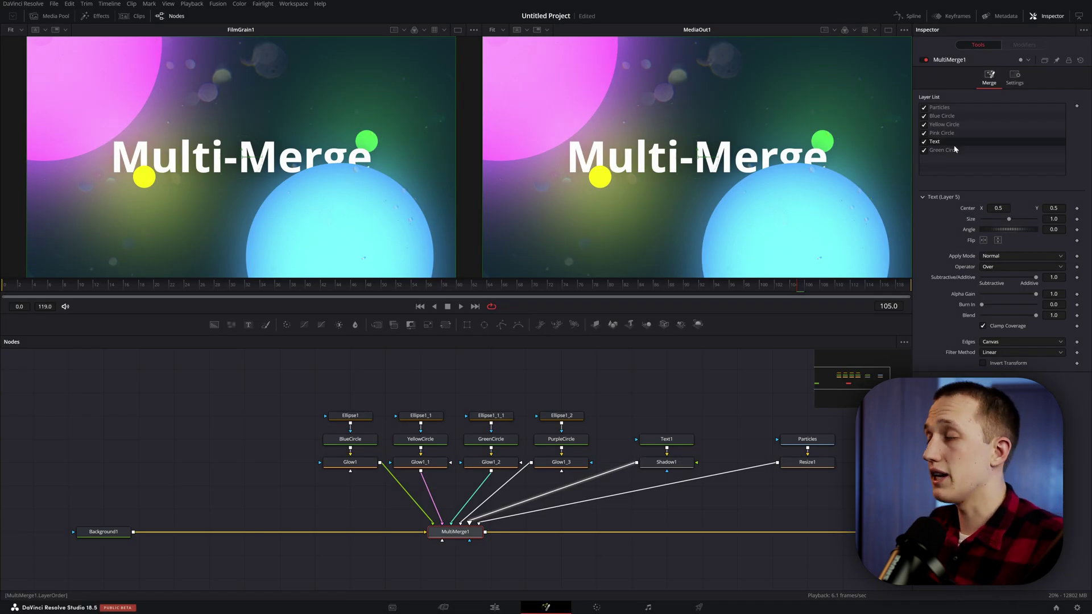
{"action": "left_click_drag", "start_coordinate": [1011, 221], "coordinate": [1012, 220]}
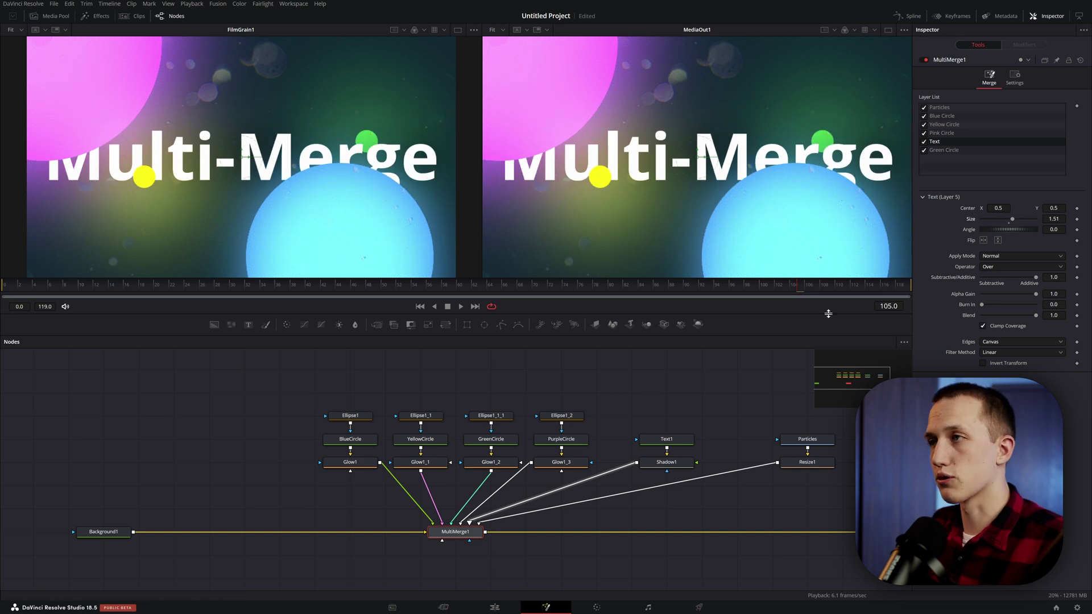
{"action": "left_click", "coordinate": [948, 133]}
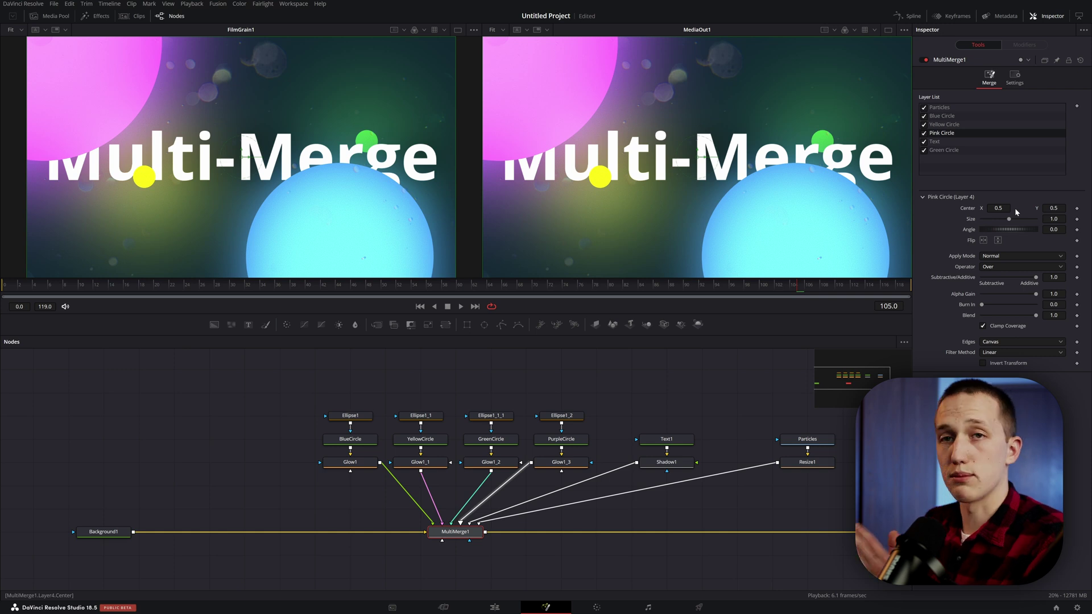
{"action": "left_click", "coordinate": [934, 142]}
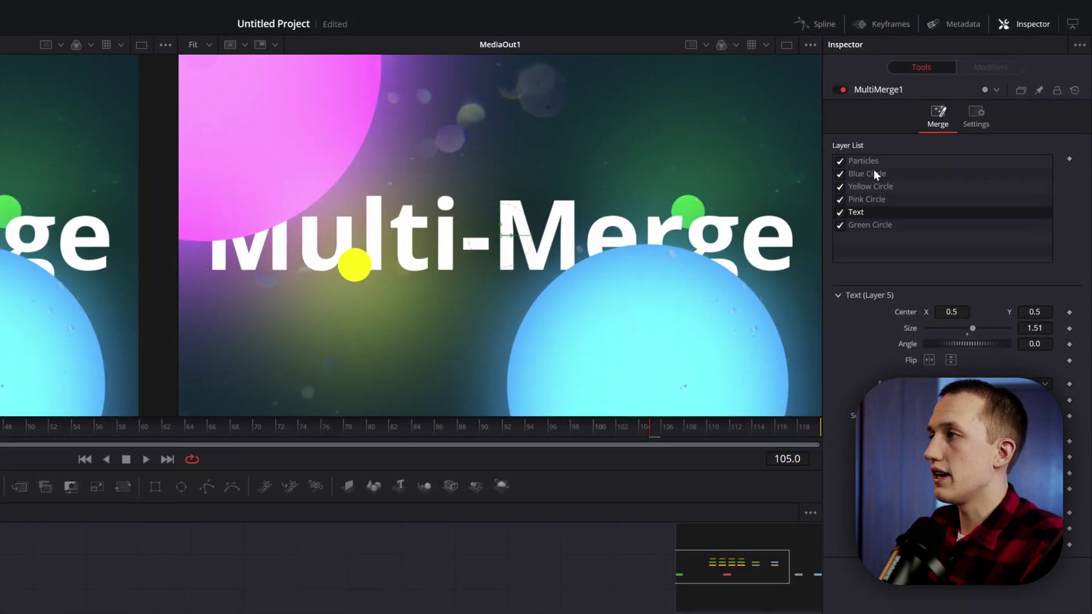
Reset the Text layer (Layer 5) to default Size 1.0 and go to its connected Shadow1 tool
{"action": "right_click", "coordinate": [871, 216]}
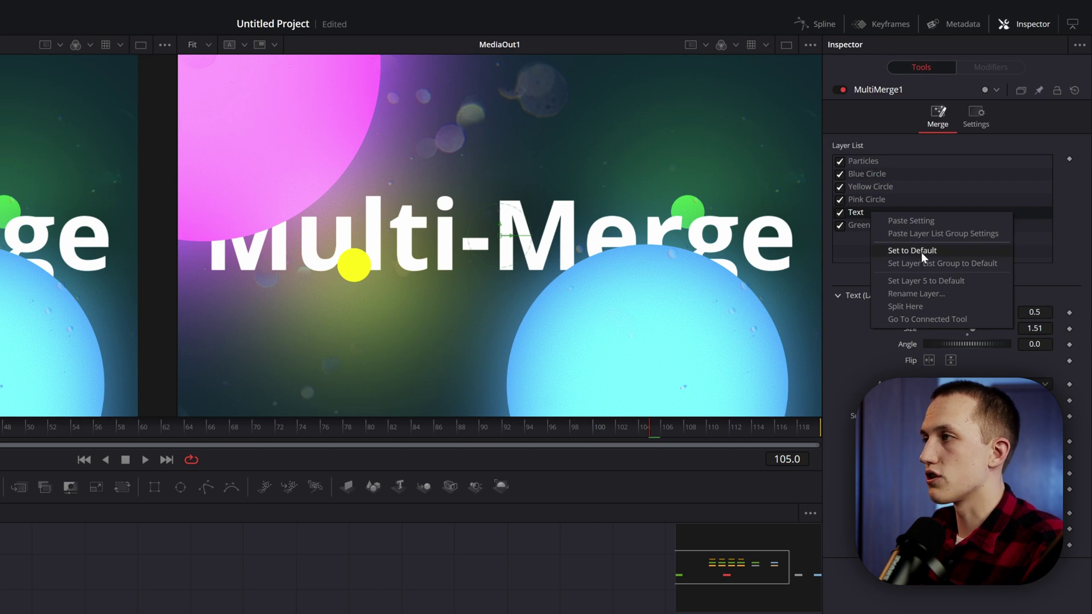
{"action": "left_click", "coordinate": [921, 252]}
{"action": "right_click", "coordinate": [876, 214]}
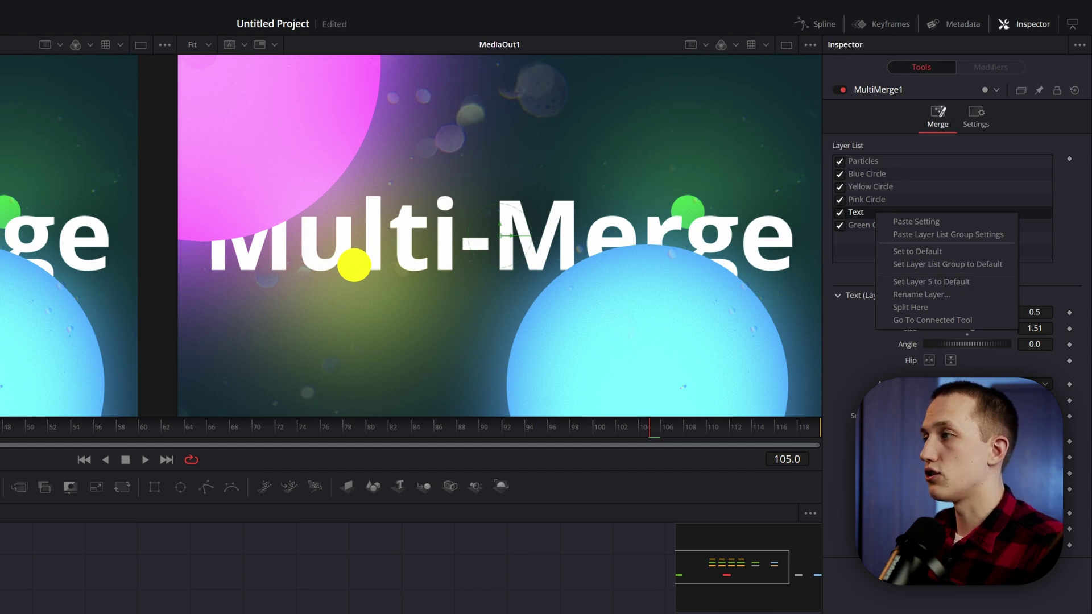
{"action": "left_click", "coordinate": [938, 281]}
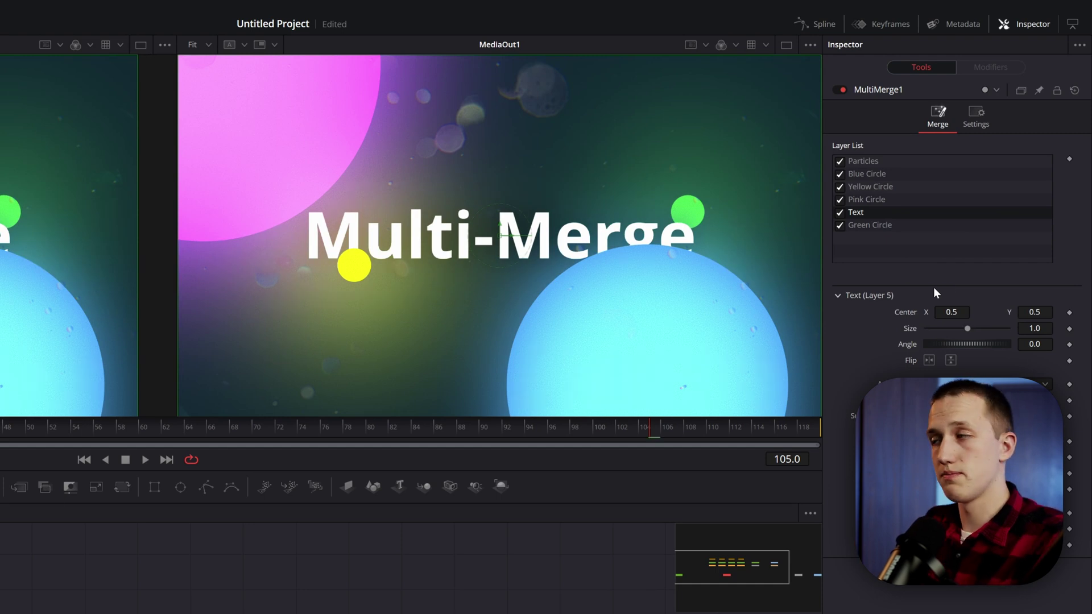
{"action": "right_click", "coordinate": [869, 214]}
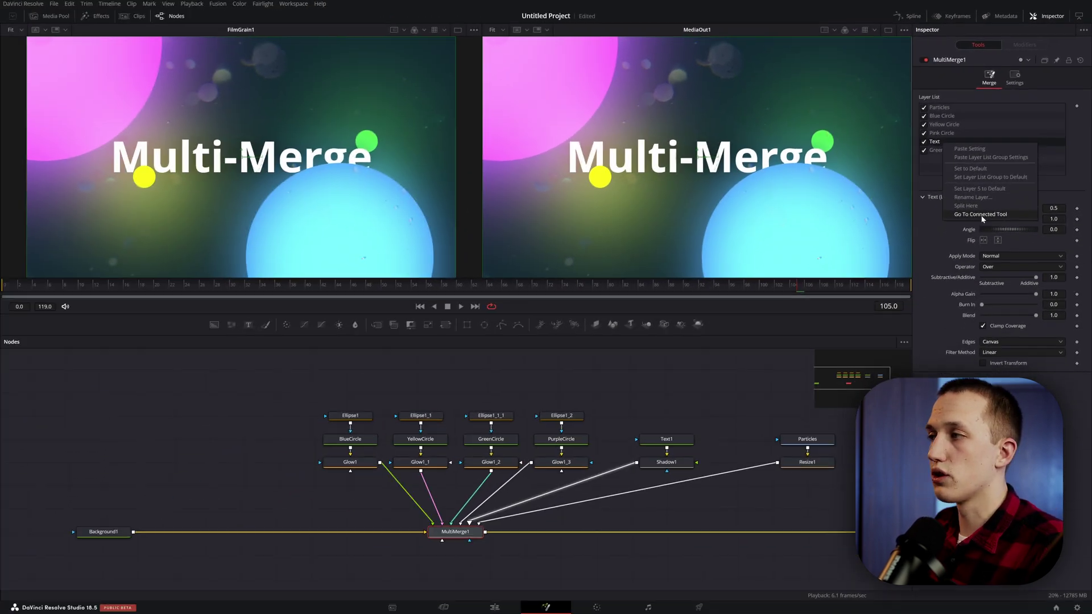
{"action": "left_click", "coordinate": [980, 214]}
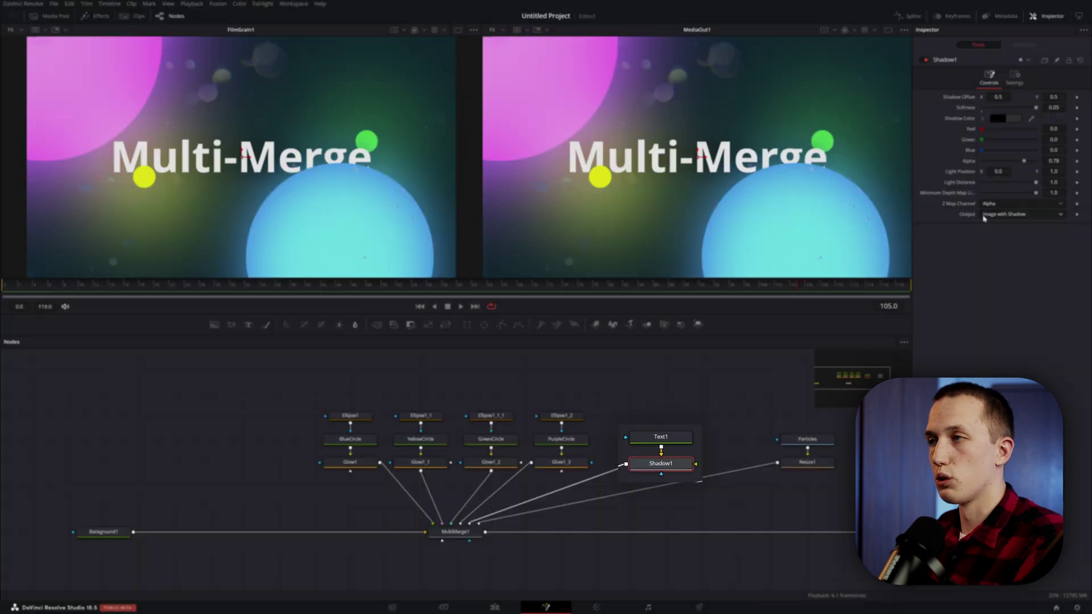
Select MultiMerge1 and show the Blue Circle layer's settings in the Inspector
{"action": "left_click", "coordinate": [455, 532]}
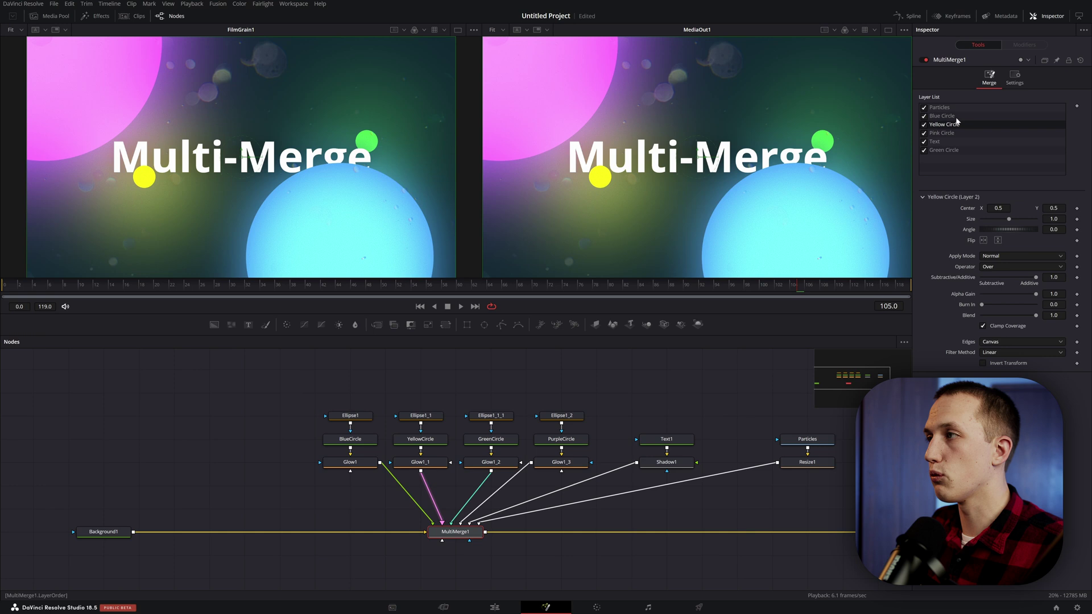
{"action": "left_click", "coordinate": [953, 117]}
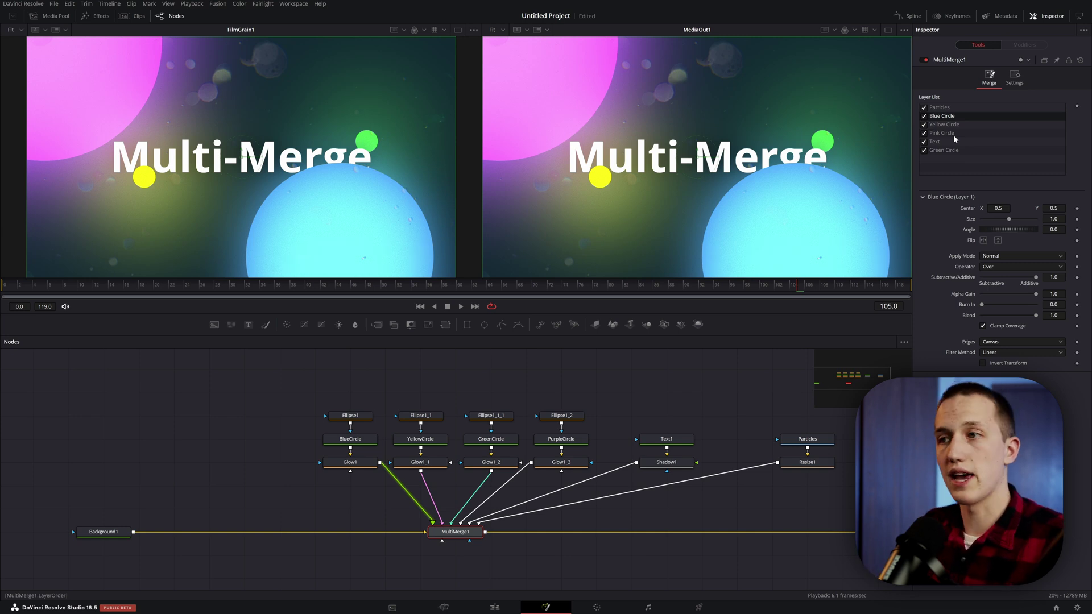
Keyframe the layer order from frame 50, moving Blue Circle below Text at a later frame
{"action": "left_click", "coordinate": [386, 287]}
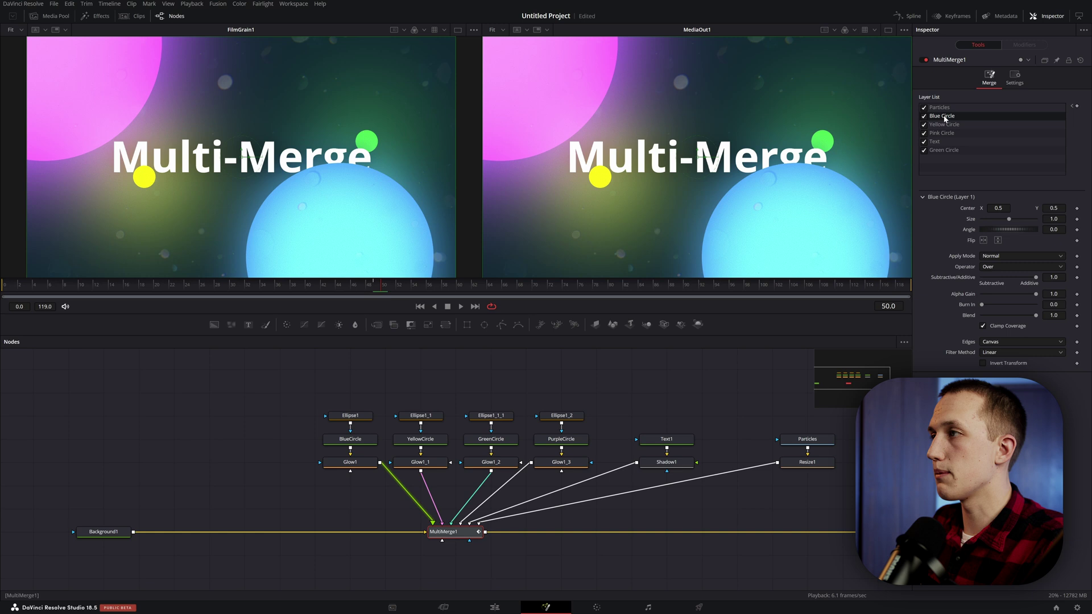
{"action": "left_click_drag", "start_coordinate": [942, 118], "coordinate": [942, 149]}
{"action": "left_click", "coordinate": [339, 285]}
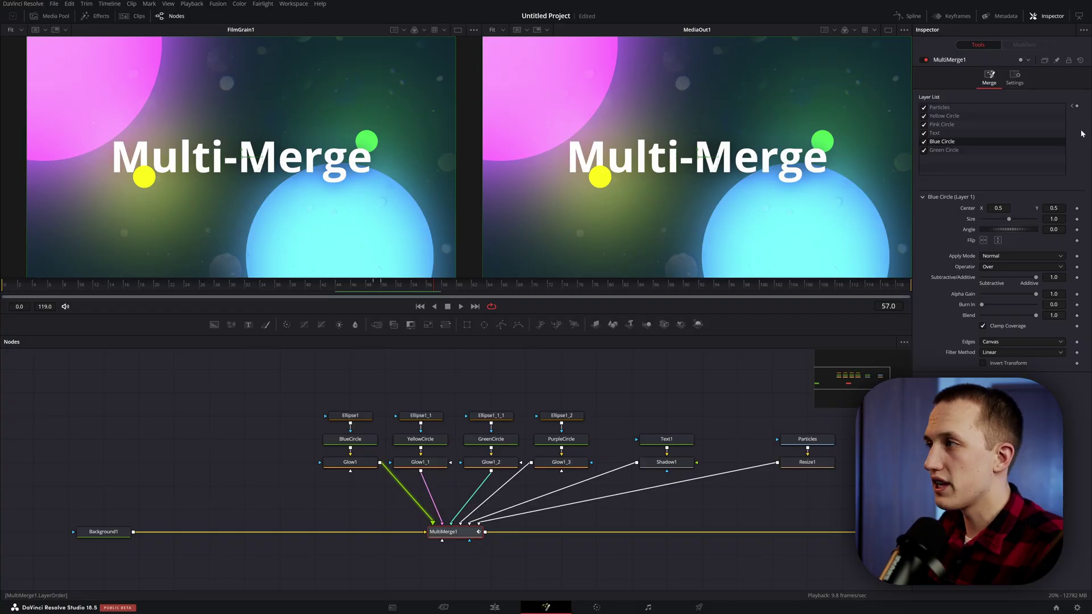
Remove the MultiMerge1LayerOrder animation so the layer stack stays static
{"action": "right_click", "coordinate": [1077, 115]}
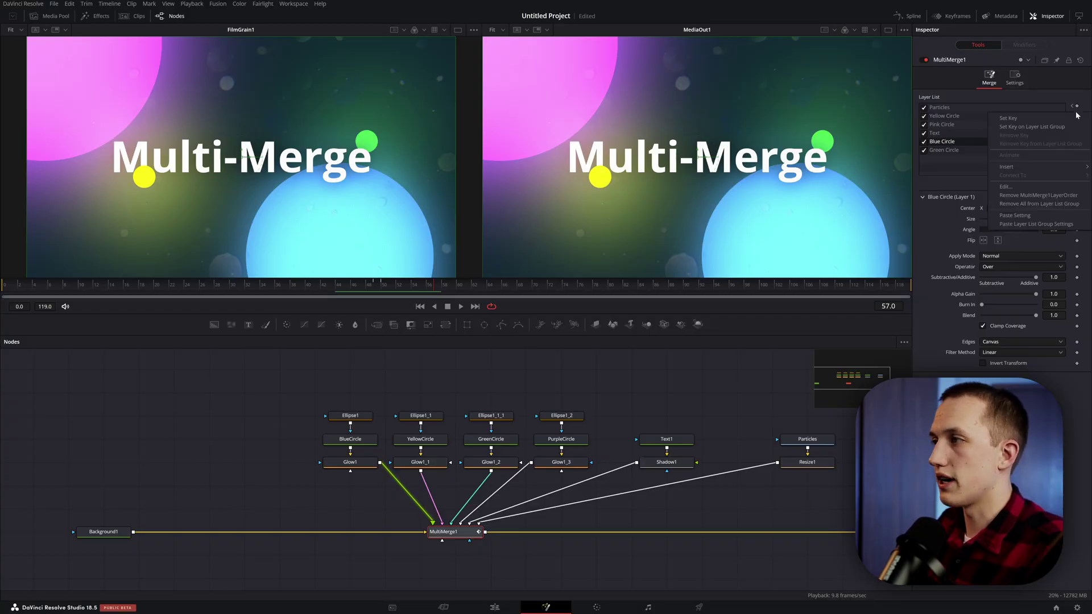
{"action": "left_click", "coordinate": [1043, 196]}
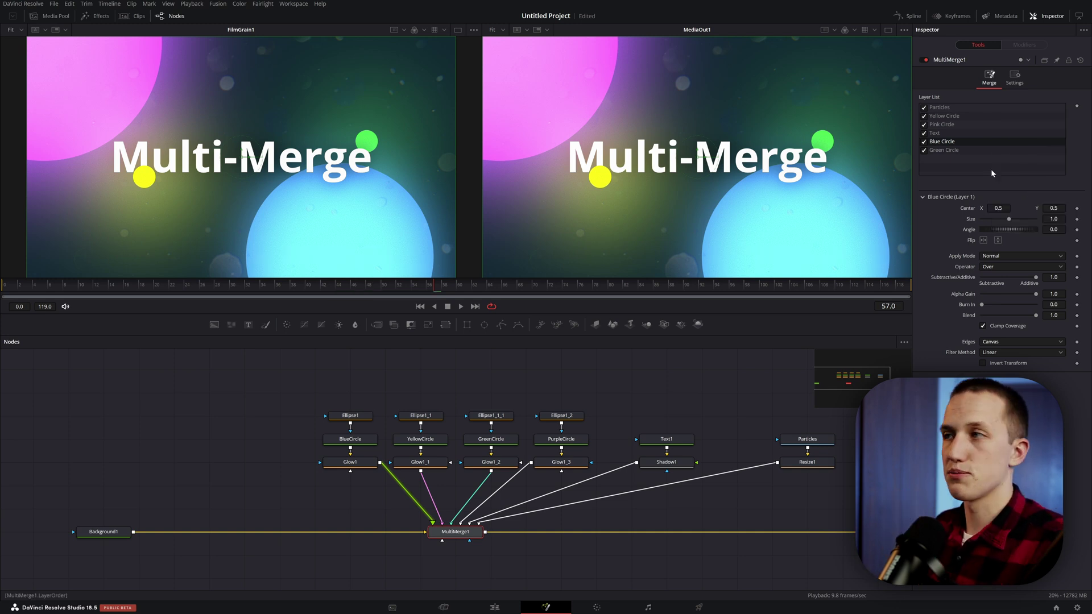
Move Text below Blue Circle, split at Pink Circle, and select the new MultiMerge1_1
{"action": "left_click_drag", "start_coordinate": [935, 132], "coordinate": [936, 143]}
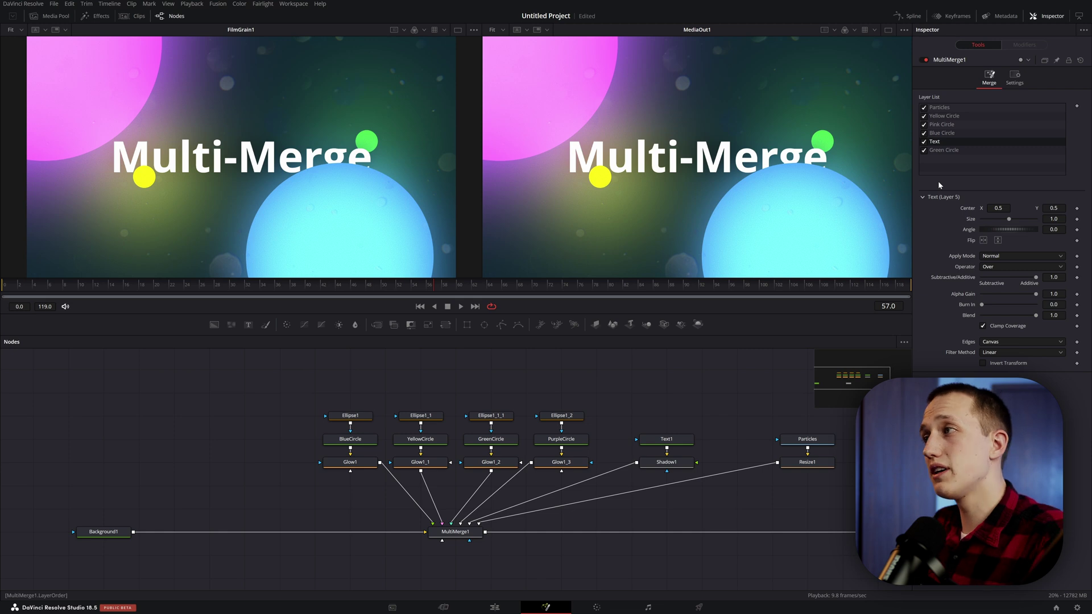
{"action": "right_click", "coordinate": [949, 126]}
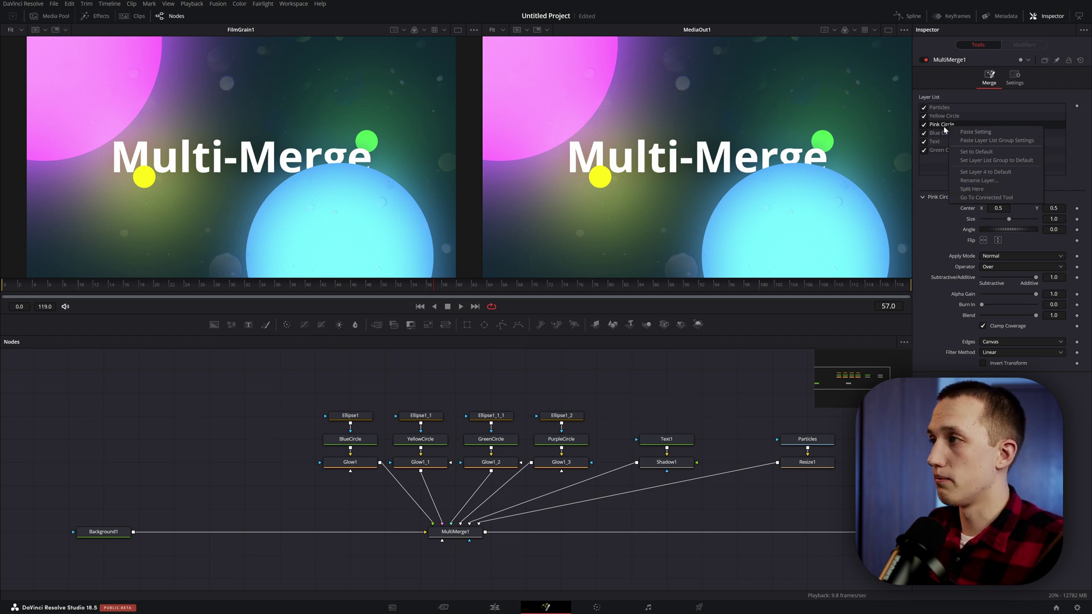
{"action": "left_click", "coordinate": [973, 189]}
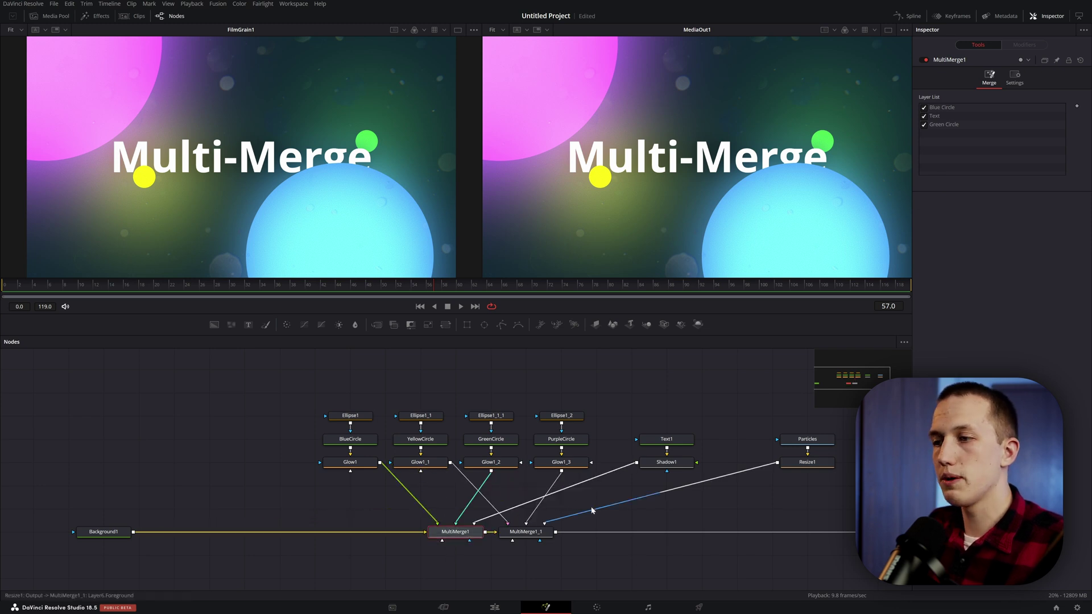
{"action": "left_click", "coordinate": [523, 532]}
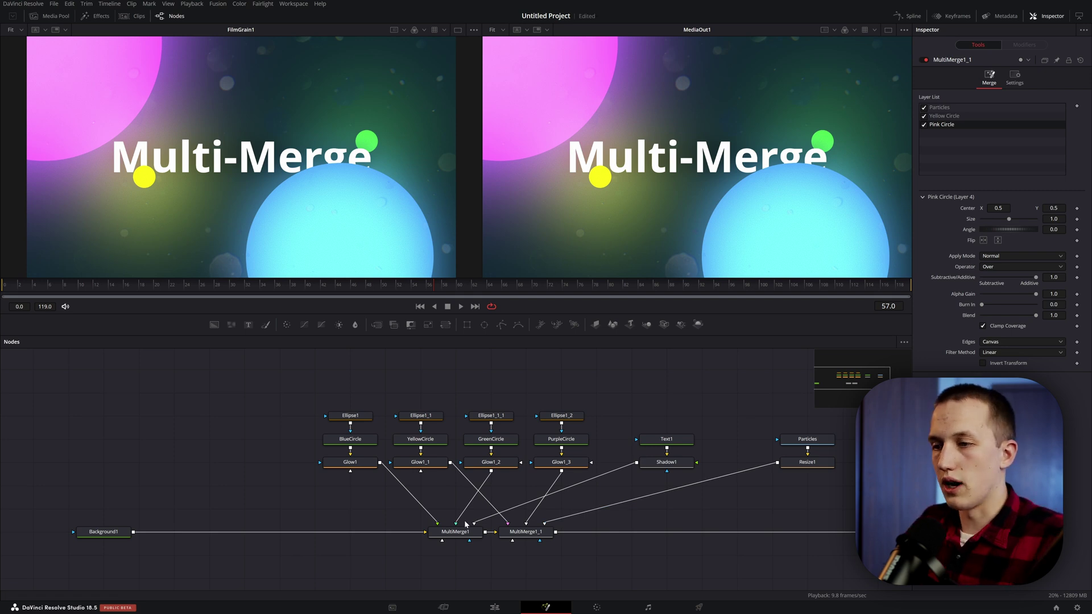
Select MultiMerge1 to list its Blue Circle, Text and Green Circle layers
{"action": "left_click", "coordinate": [461, 531]}
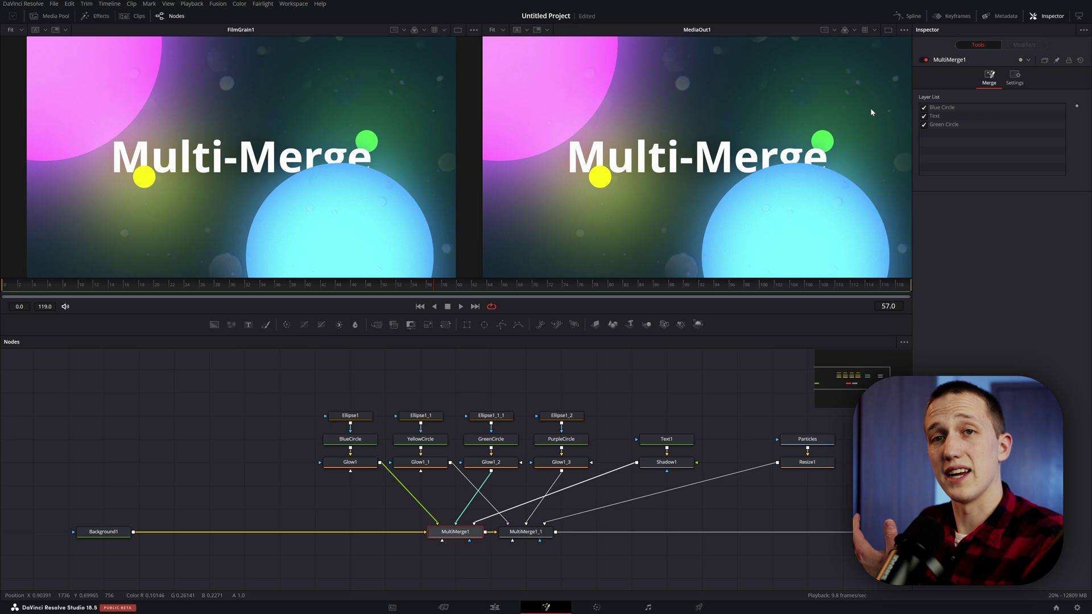